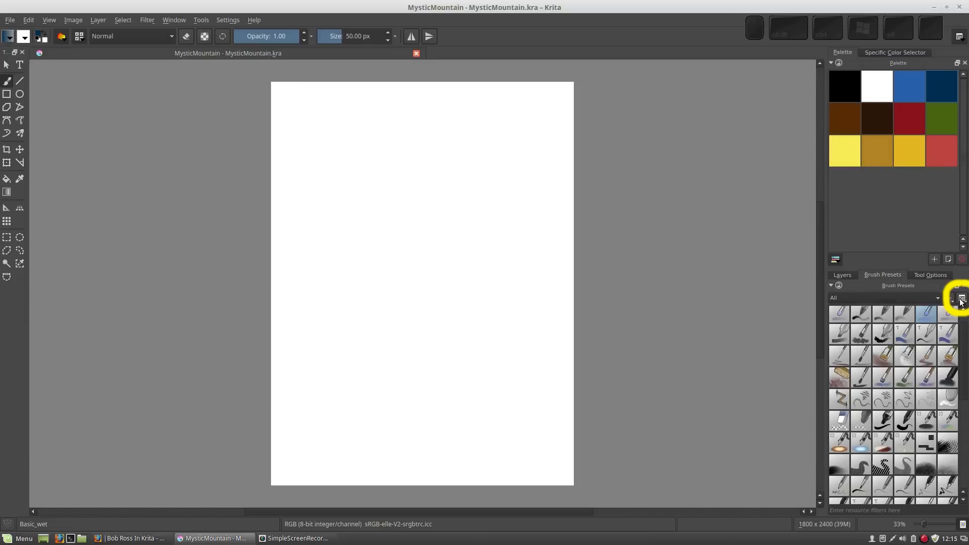
# - Show the brush presets in the Details view
pyautogui.click(962, 300)
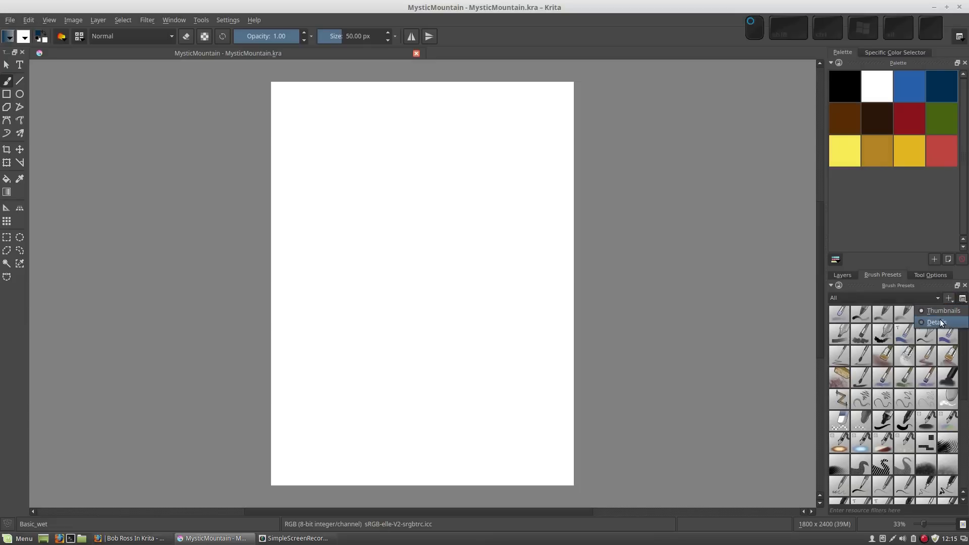
pyautogui.click(943, 323)
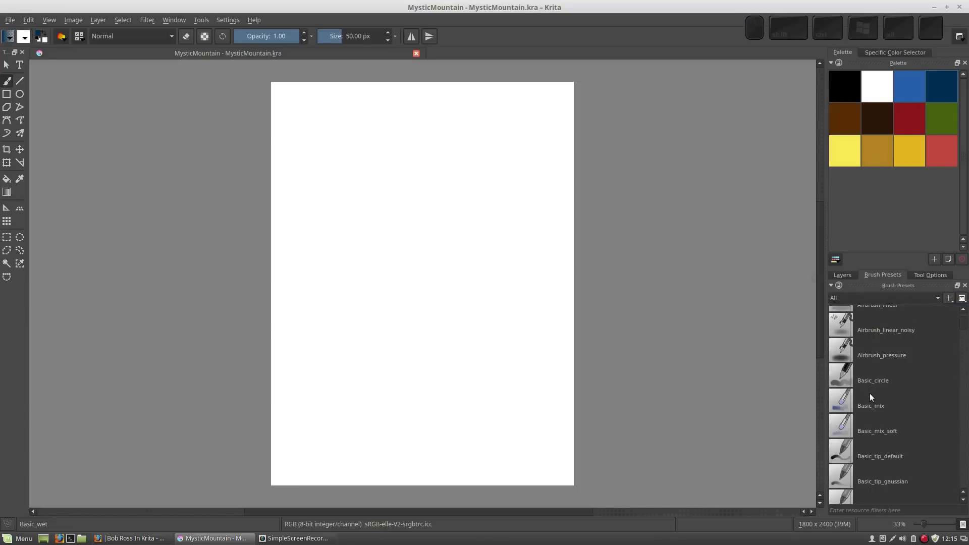
# - Handwrite "Age of Asparagus." in green across the upper canvas with the Basic_circle brush preset
pyautogui.scroll(2, 870, 393)
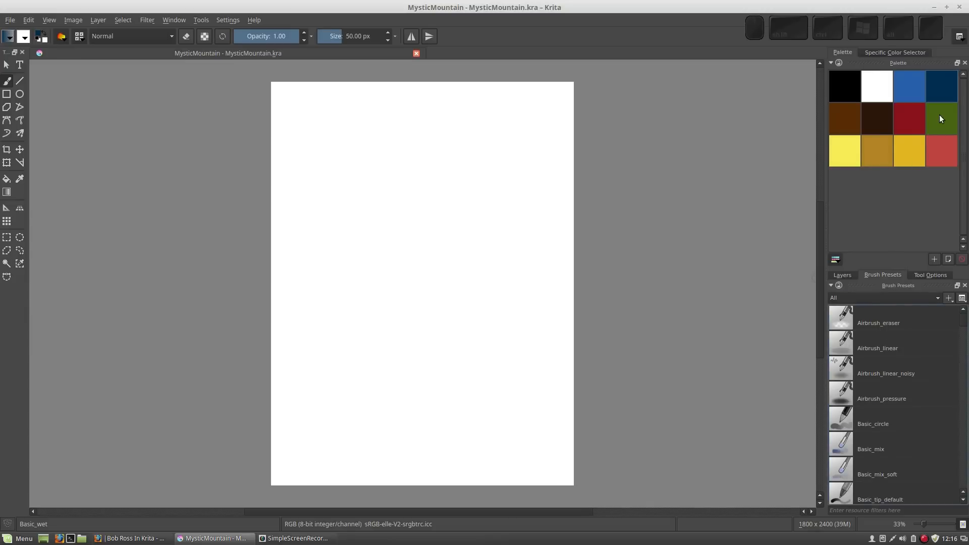
pyautogui.click(864, 417)
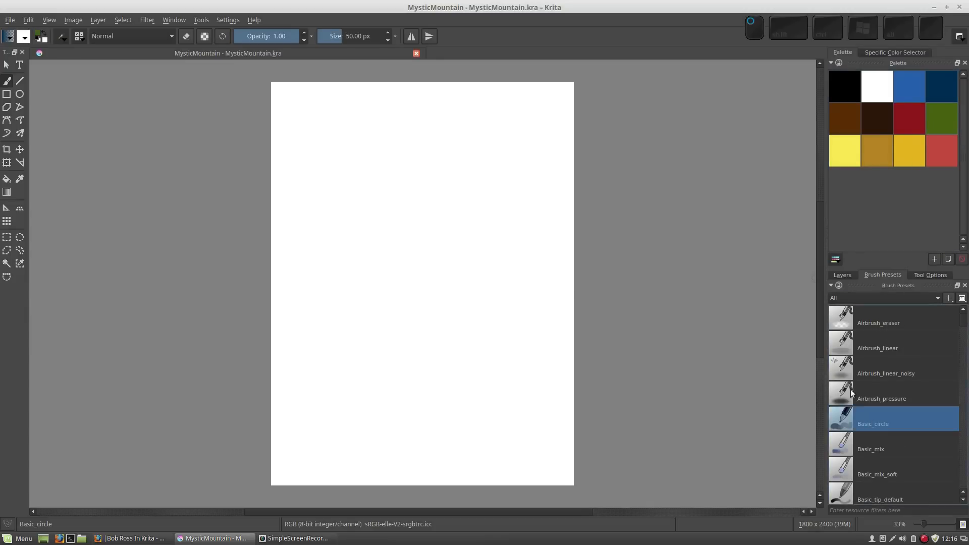
pyautogui.moveTo(308, 161)
pyautogui.mouseDown()
pyautogui.moveTo(324, 186)
pyautogui.moveTo(382, 139)
pyautogui.moveTo(421, 152)
pyautogui.moveTo(442, 202)
pyautogui.moveTo(459, 191)
pyautogui.moveTo(491, 203)
pyautogui.moveTo(566, 202)
pyautogui.mouseUp()
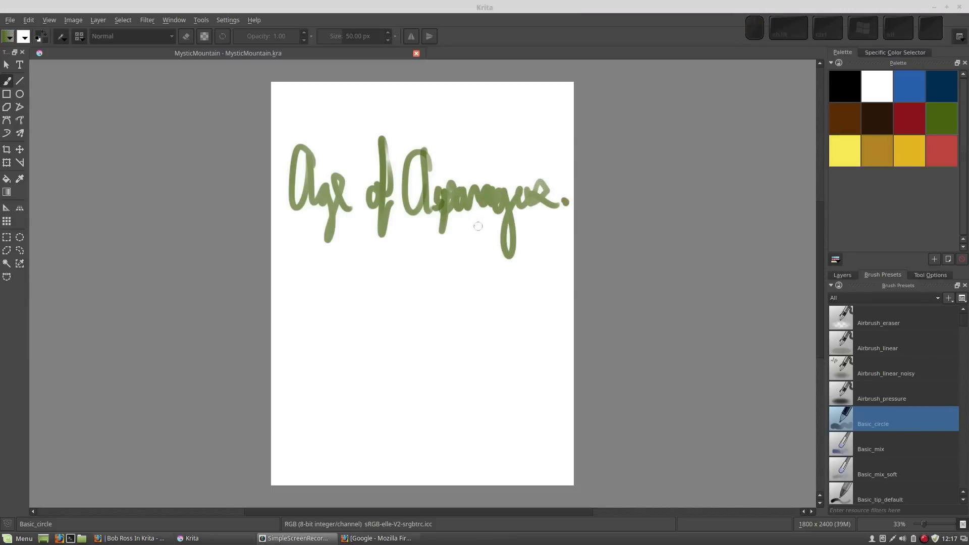
# - Switch to Firefox, search Google for "Krita" and open the krita.org website
pyautogui.click(399, 539)
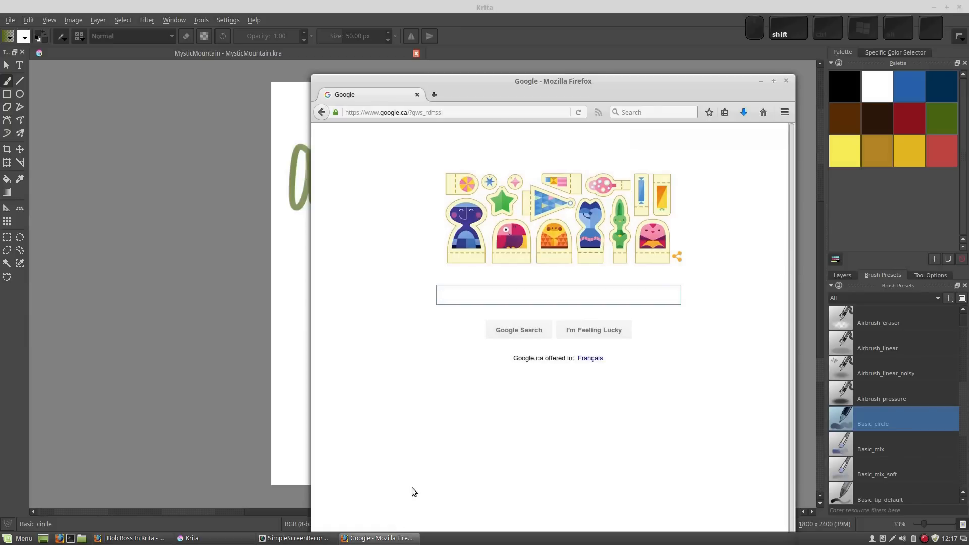
pyautogui.write('Krita')
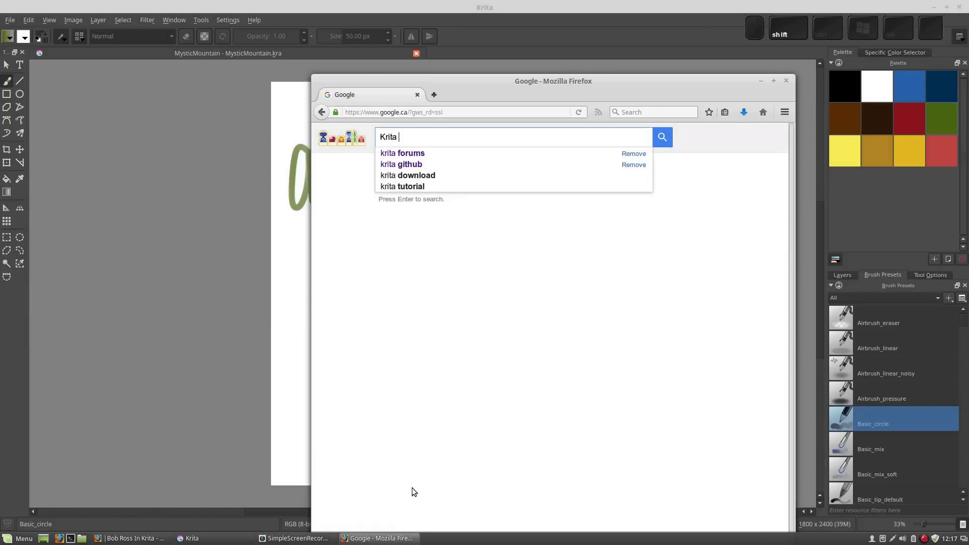
pyautogui.press('Return')
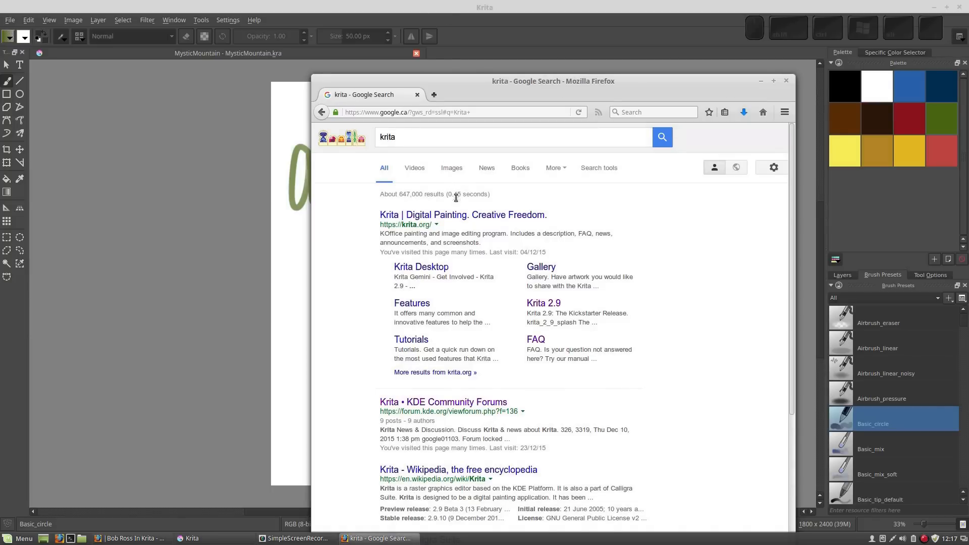
pyautogui.click(458, 214)
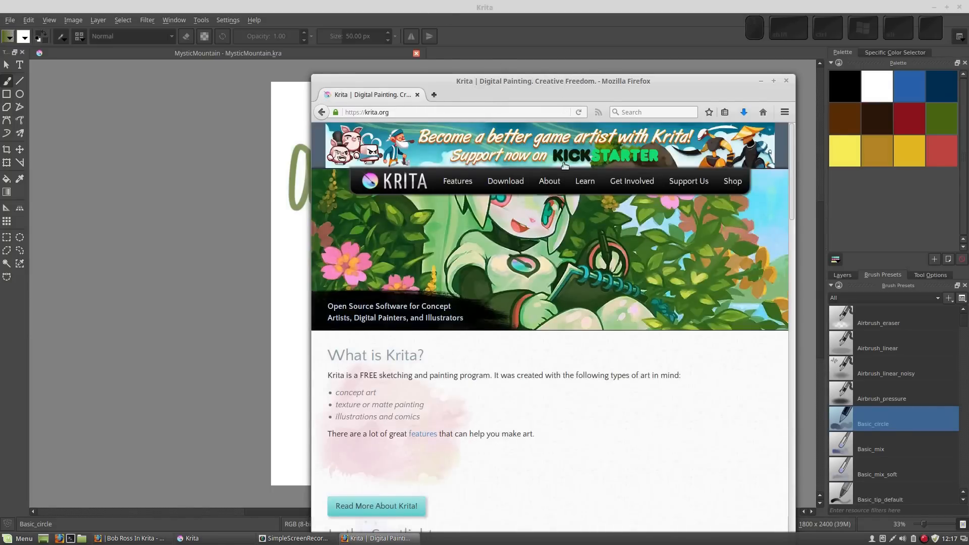
# - Open the Resources page in the Learn section of krita.org and maximize the browser window
pyautogui.click(584, 182)
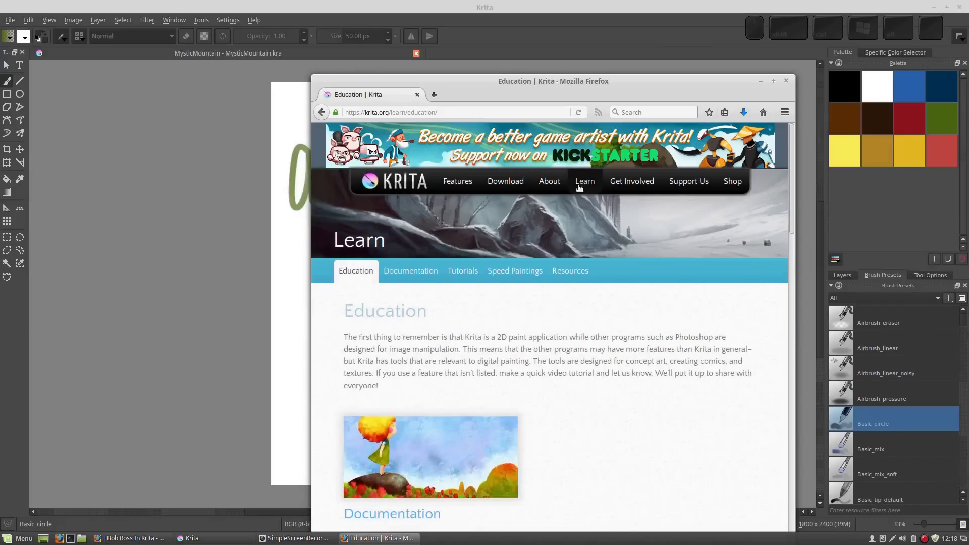
pyautogui.click(570, 269)
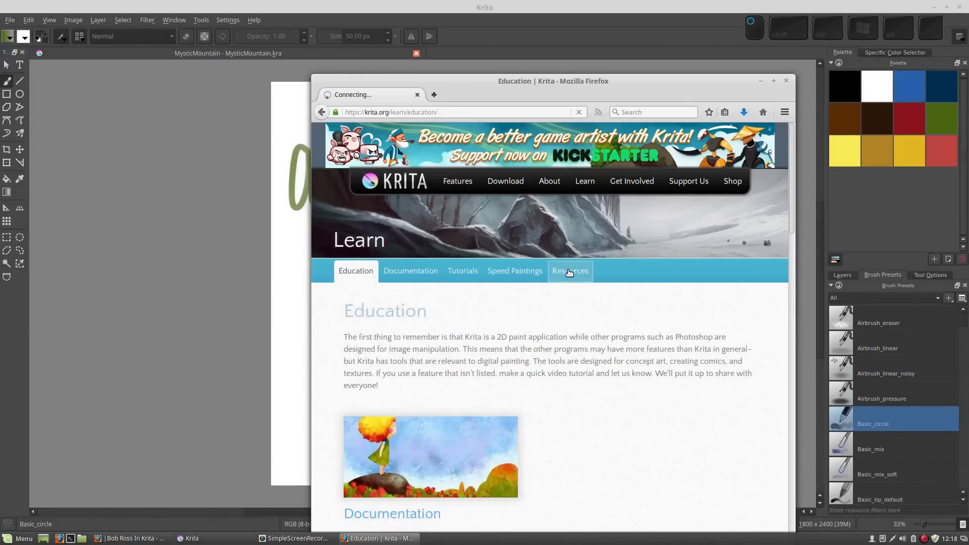
pyautogui.click(774, 80)
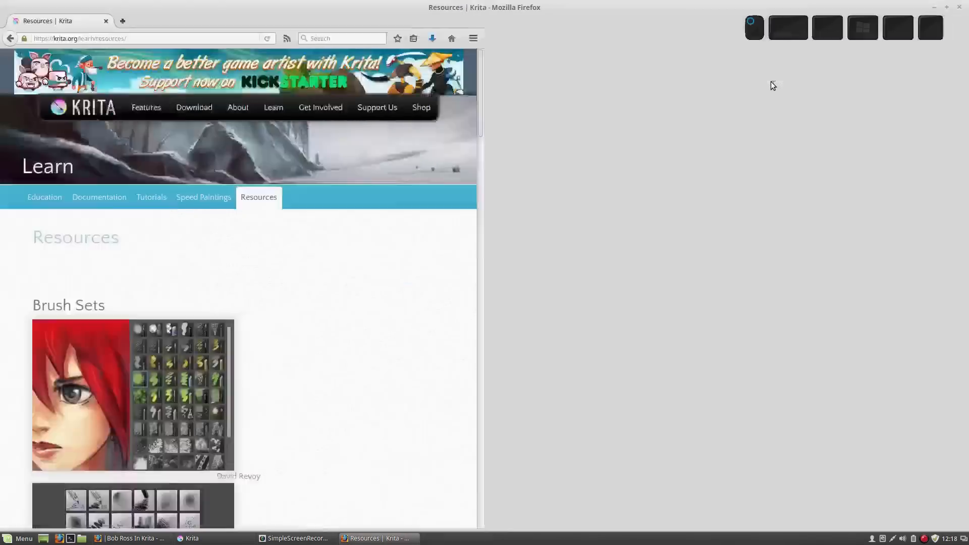
# - Open the deevad-krita-brushpresets GitHub repository from the first brush set and review its README compatibility and installation notes
pyautogui.scroll(-3, 964, 151)
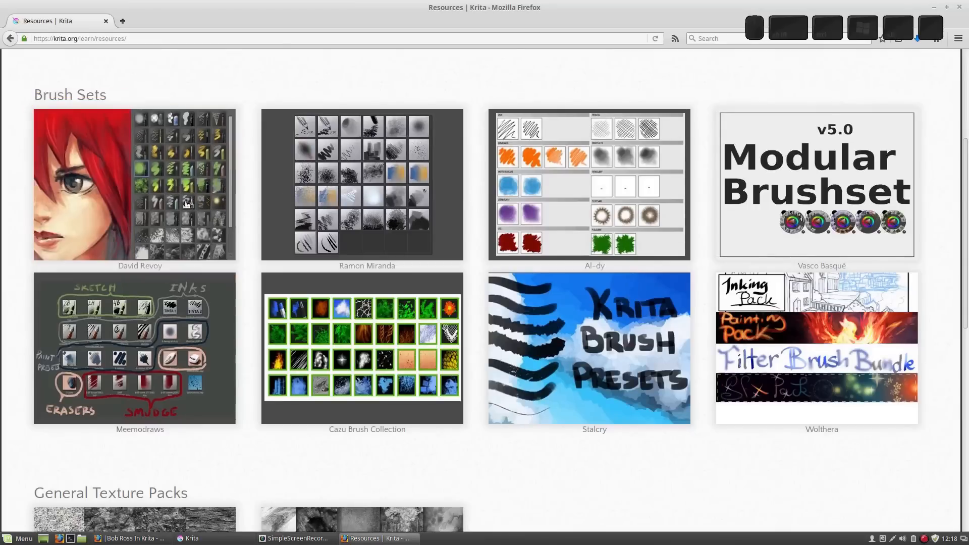
pyautogui.click(158, 202)
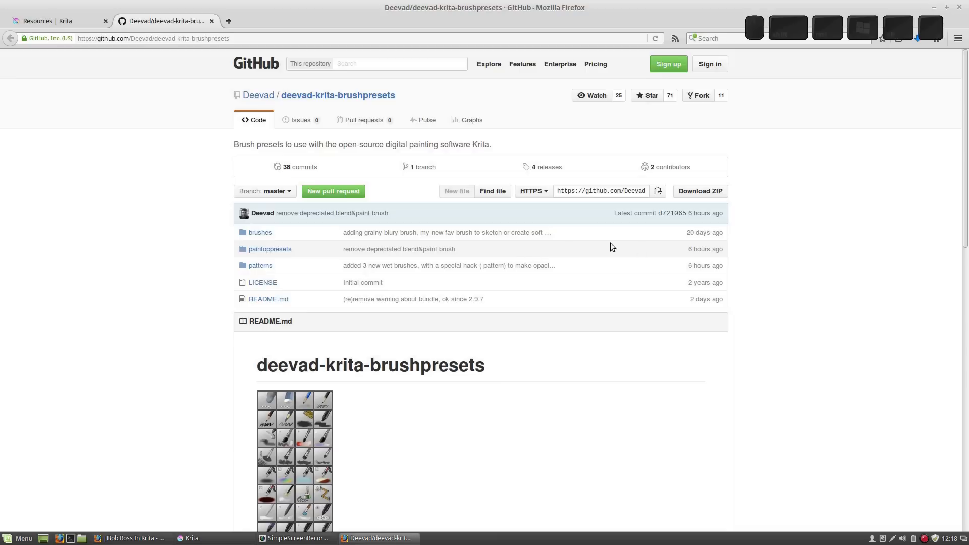
pyautogui.moveTo(965, 190); pyautogui.dragTo(966, 477)
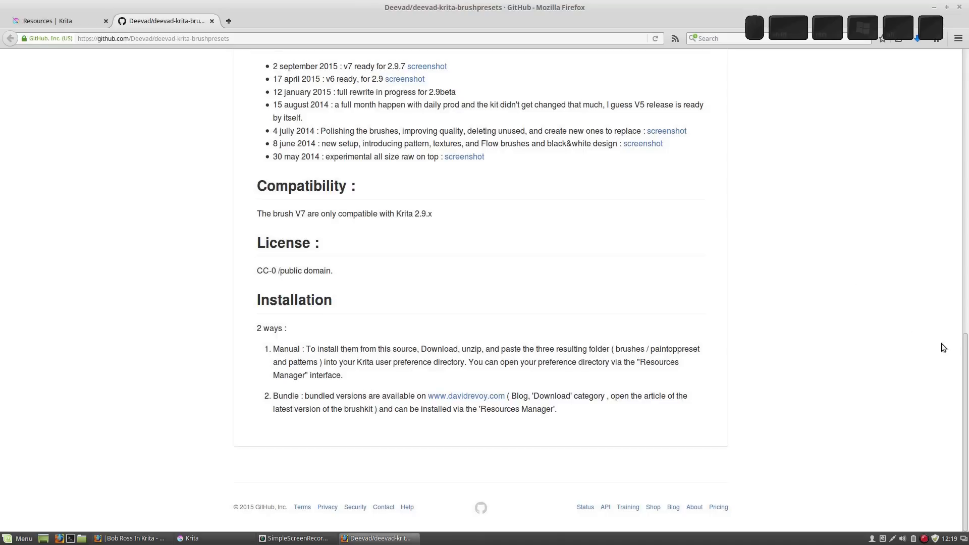
pyautogui.moveTo(966, 350); pyautogui.dragTo(965, 68)
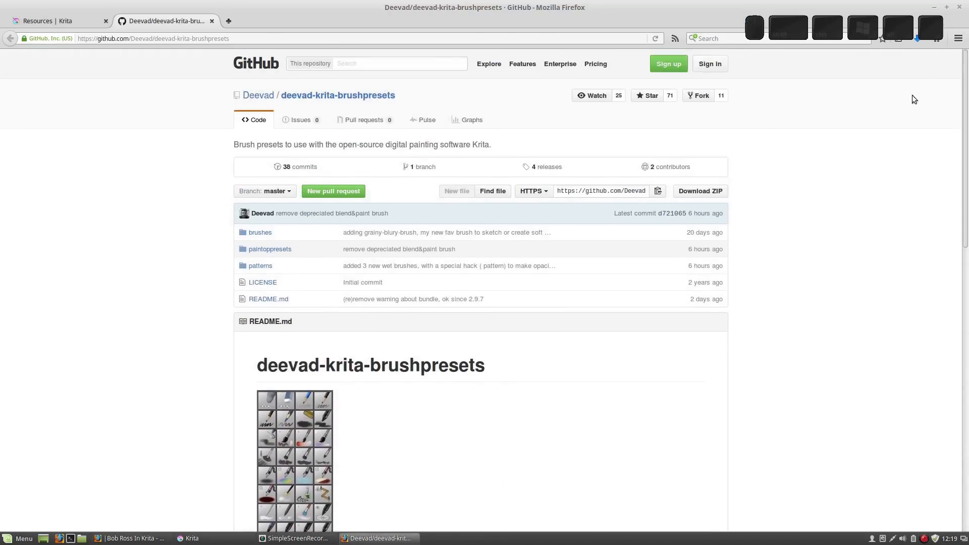
# - Download the repository as deevad-krita-brushpresets-master.zip, choosing to save the file
pyautogui.click(703, 193)
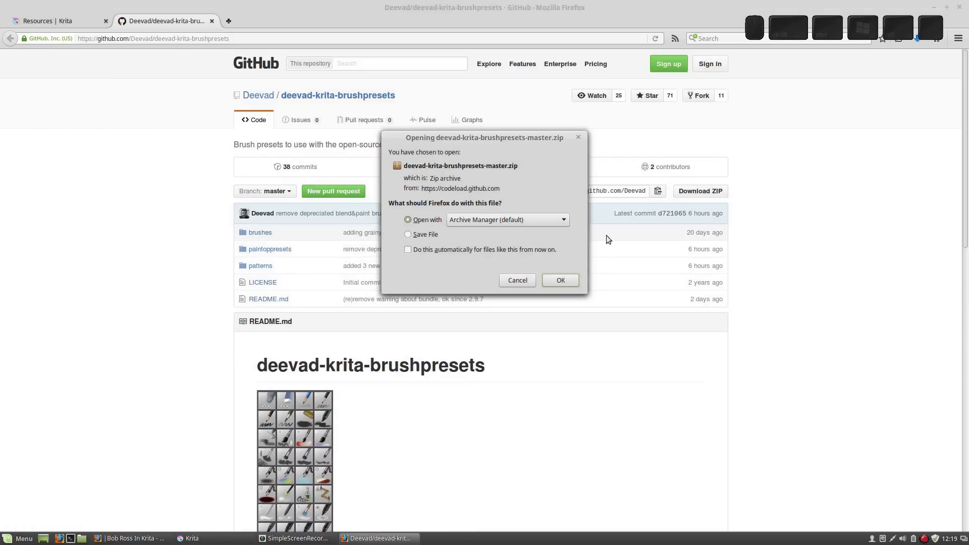
pyautogui.click(423, 235)
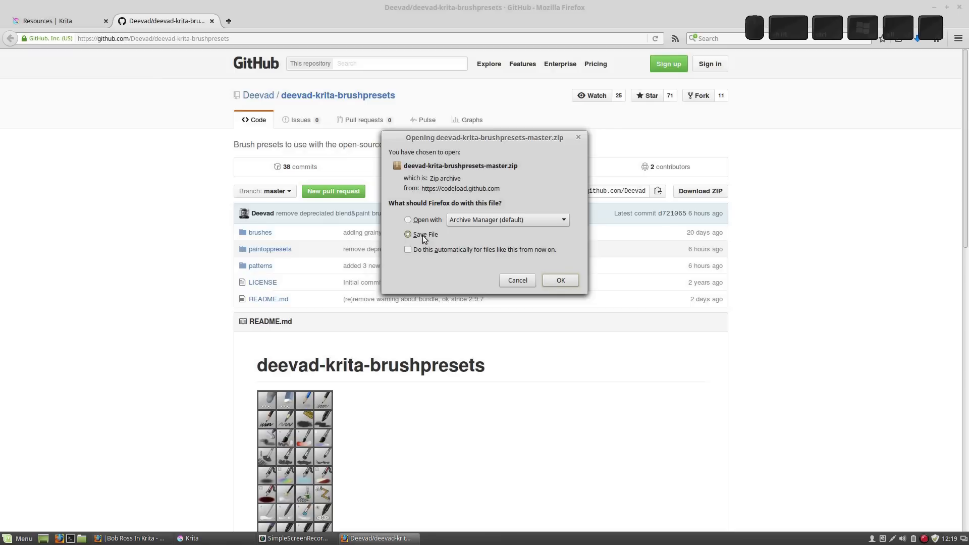
pyautogui.click(559, 281)
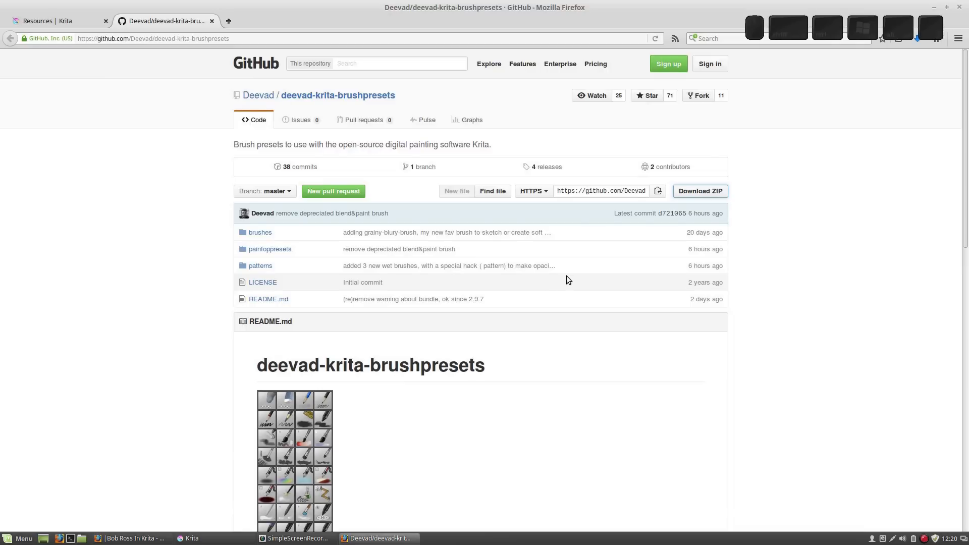
# - Open the folder containing the downloaded deevad-krita-brushpresets-master.zip
pyautogui.click(918, 39)
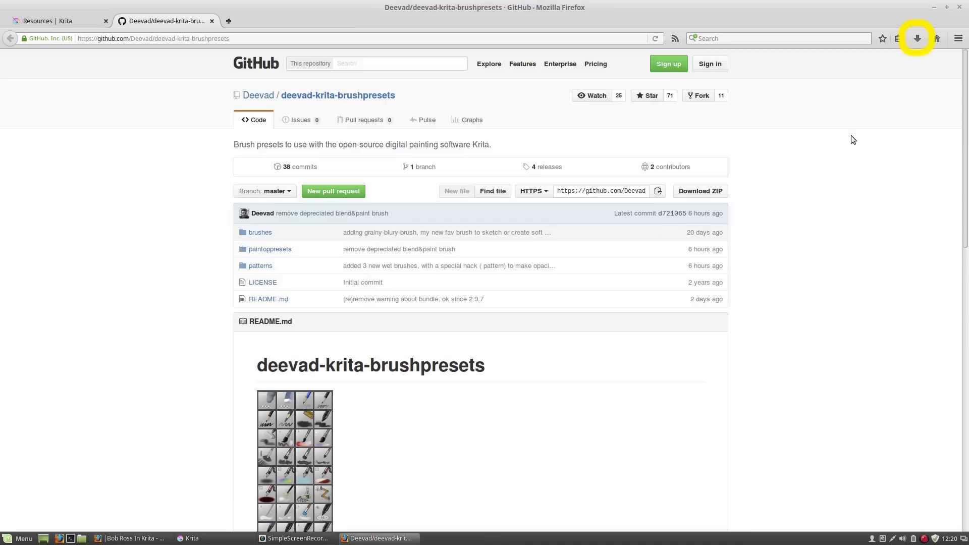
pyautogui.click(918, 44)
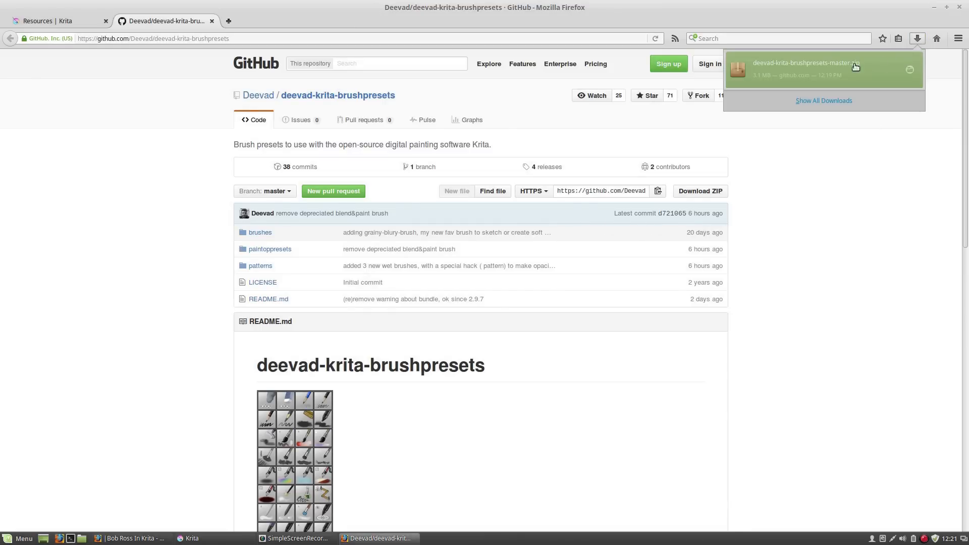
pyautogui.rightClick(815, 64)
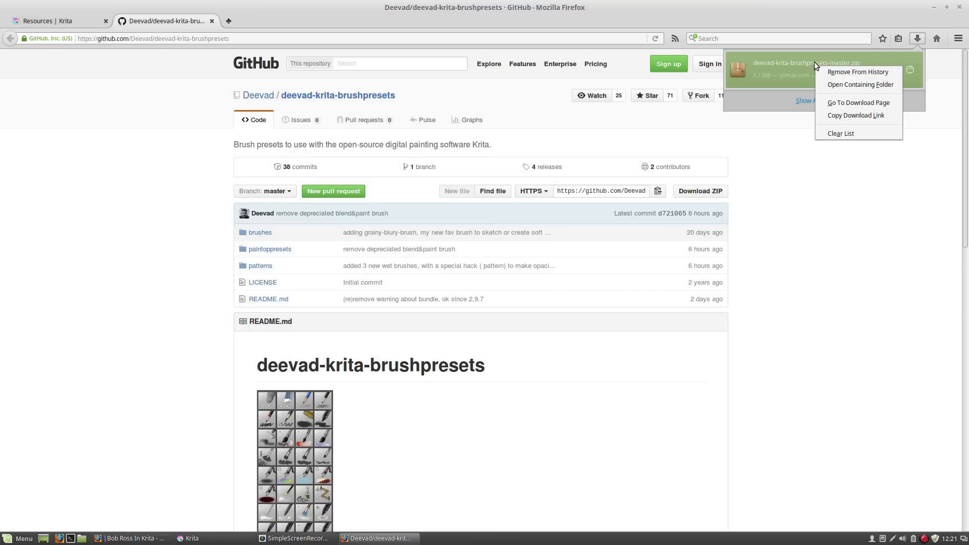
pyautogui.click(834, 84)
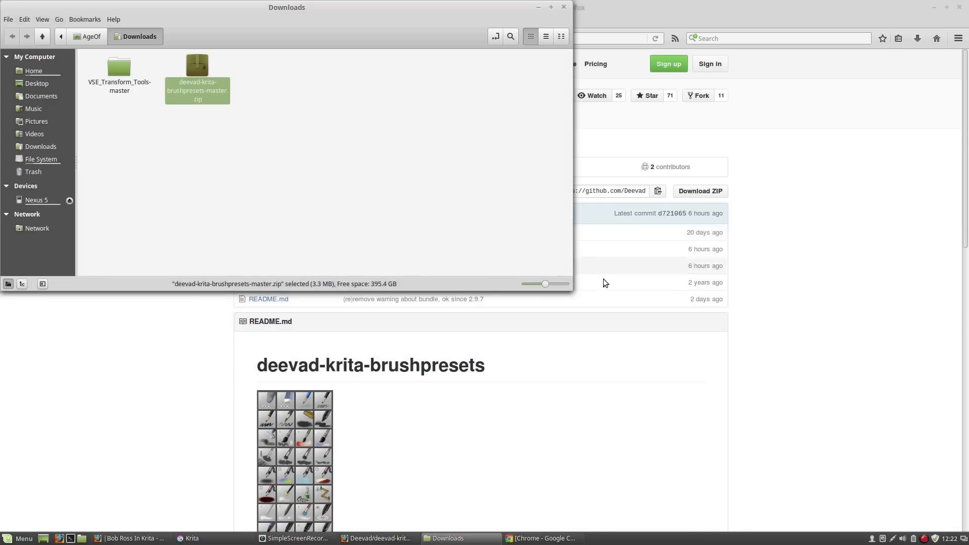
# - Switch to Google Chrome, view its downloads page and close the browser
pyautogui.click(545, 538)
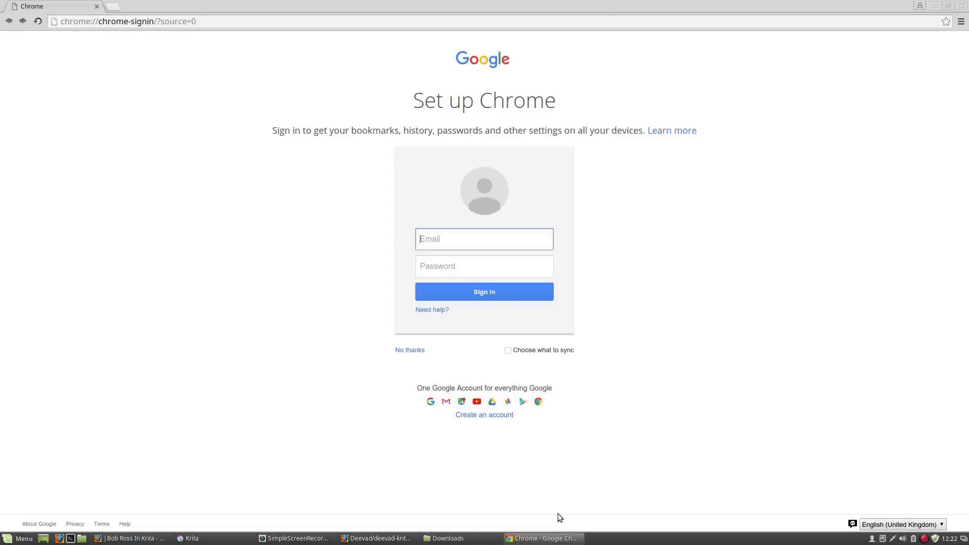
pyautogui.click(961, 22)
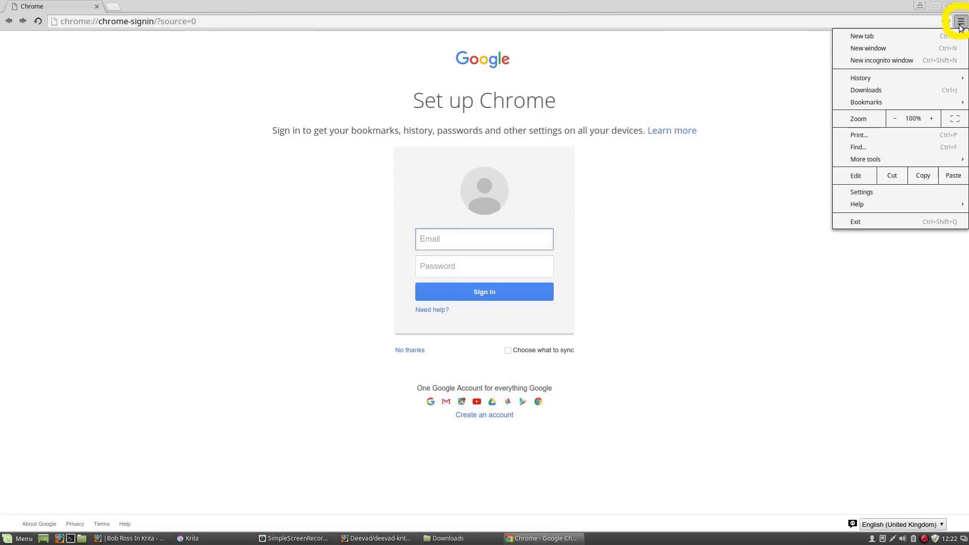
pyautogui.click(895, 88)
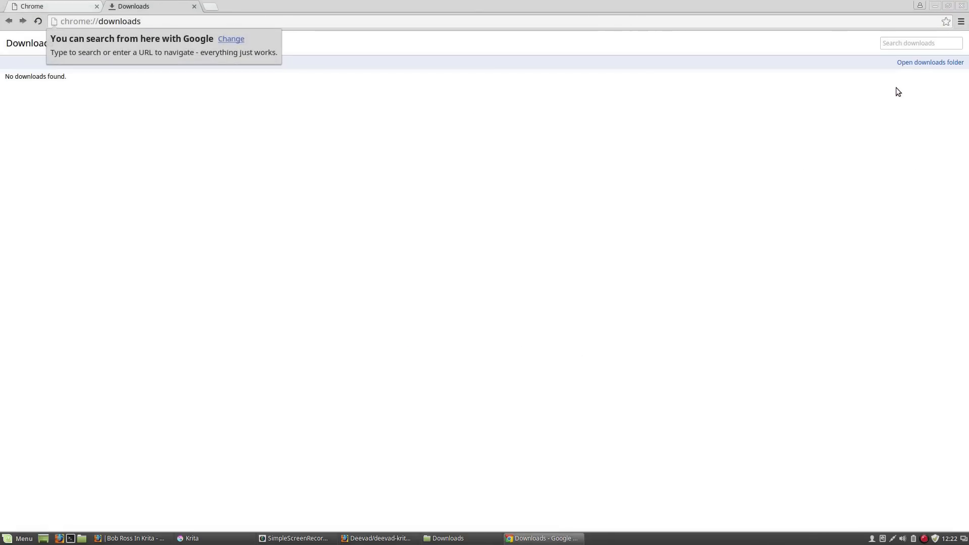
pyautogui.click(961, 6)
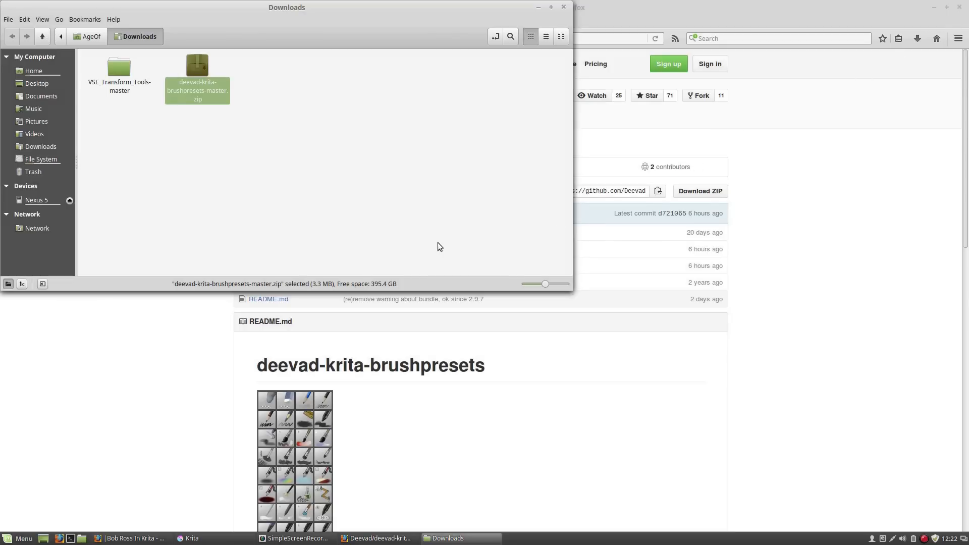
# - Extract deevad-krita-brushpresets-master.zip within the Downloads folder and open the extracted deevad-krita-brushpresets-master folder
pyautogui.click(636, 9)
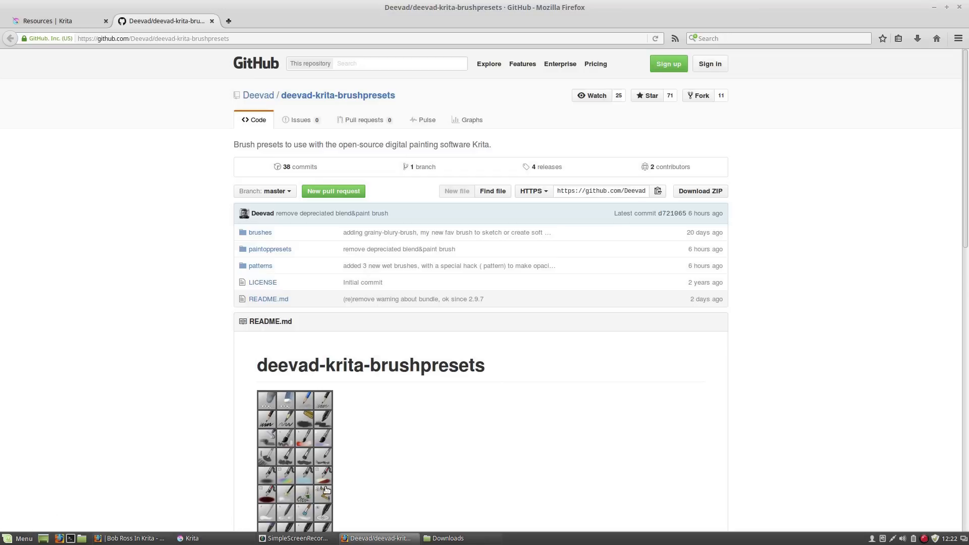
pyautogui.click(446, 538)
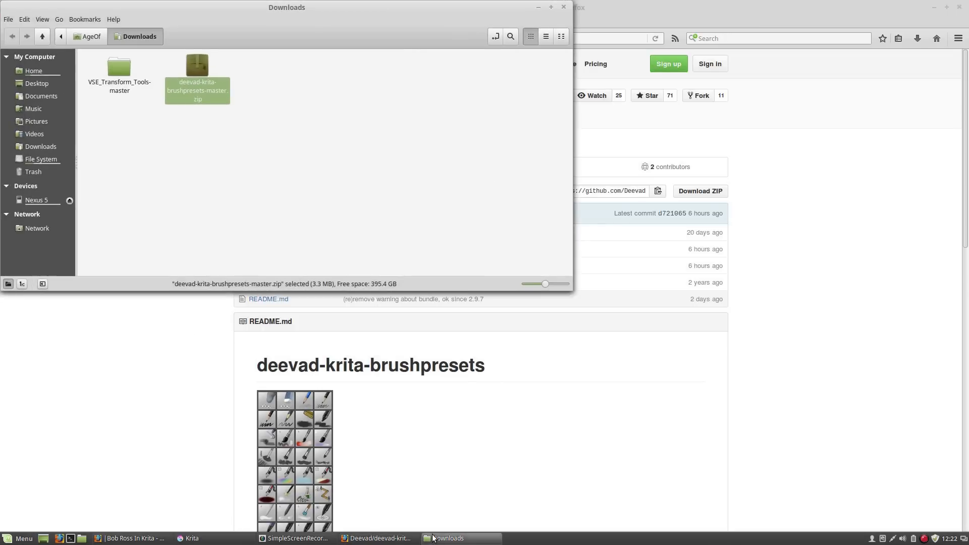
pyautogui.rightClick(199, 64)
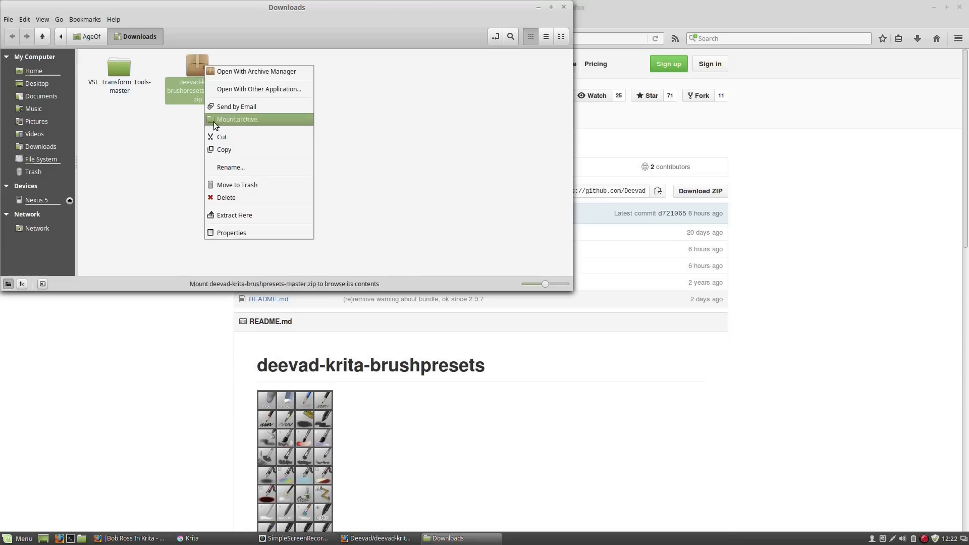
pyautogui.click(241, 215)
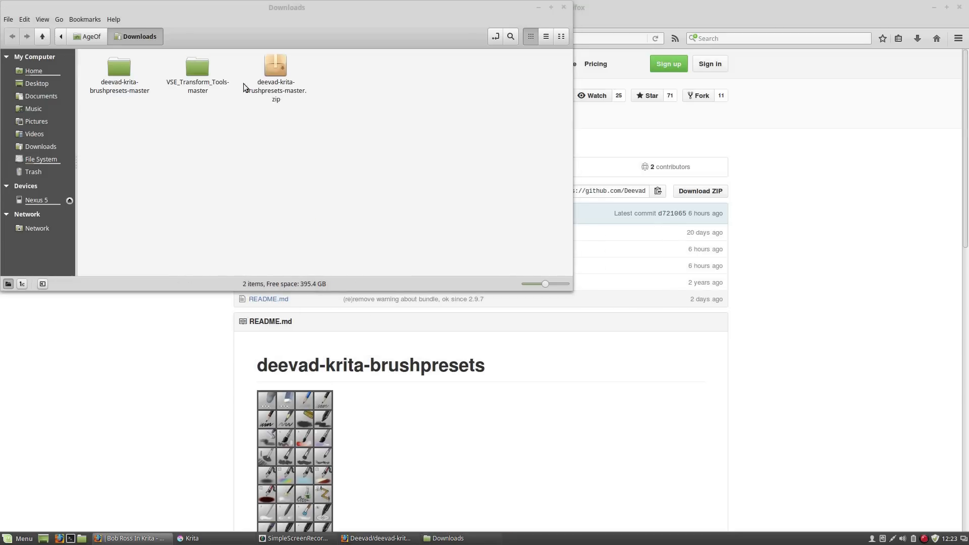
pyautogui.click(122, 69)
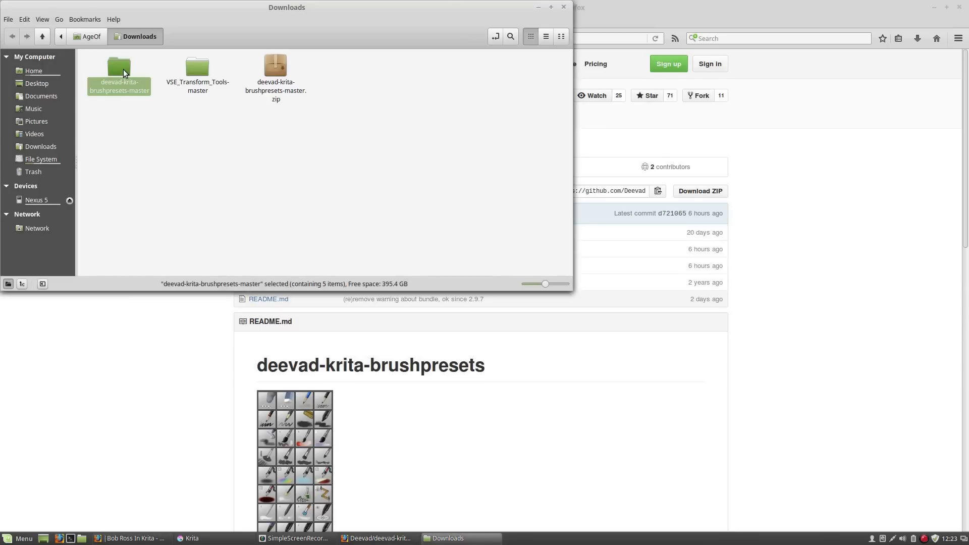
pyautogui.doubleClick(123, 68)
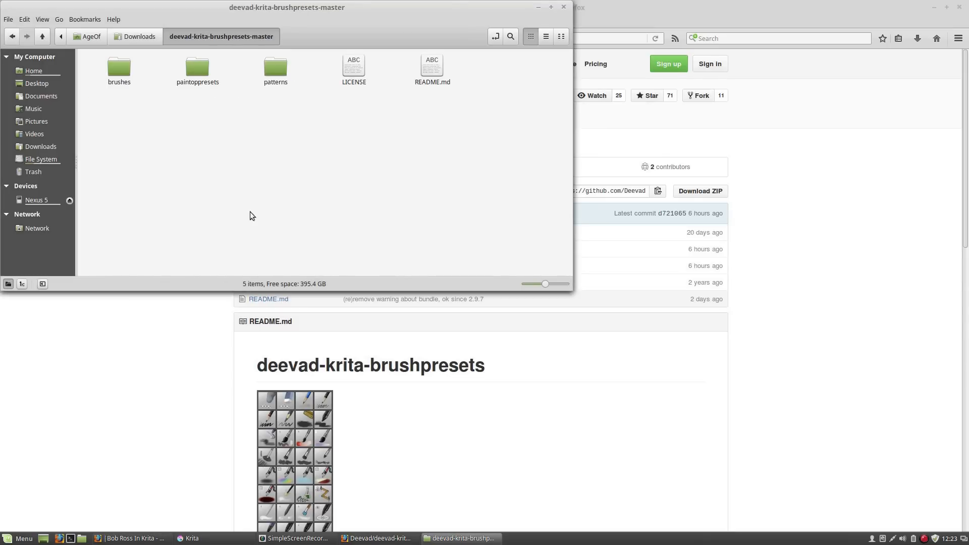
# - Switch to Krita and open its resource folder from the resource bundle management dialog
pyautogui.click(235, 538)
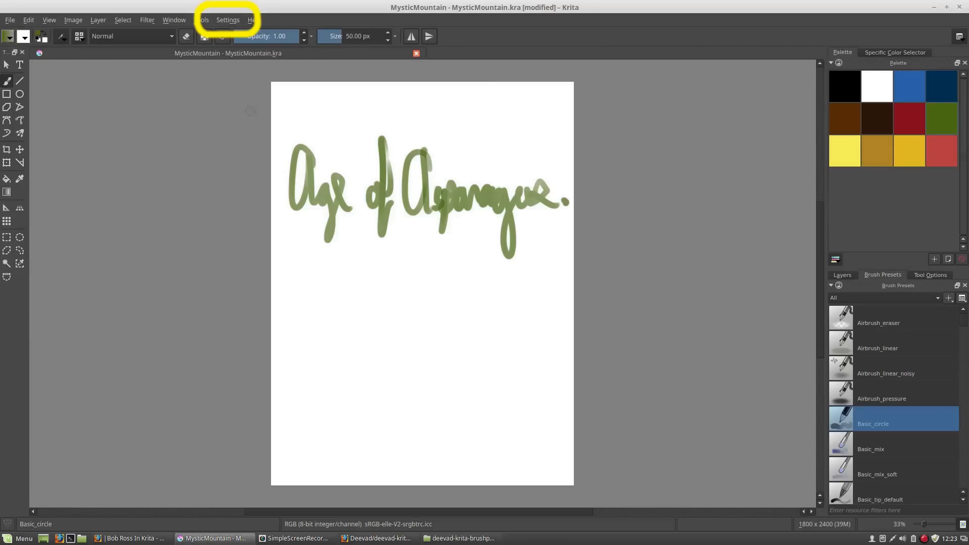
pyautogui.click(231, 22)
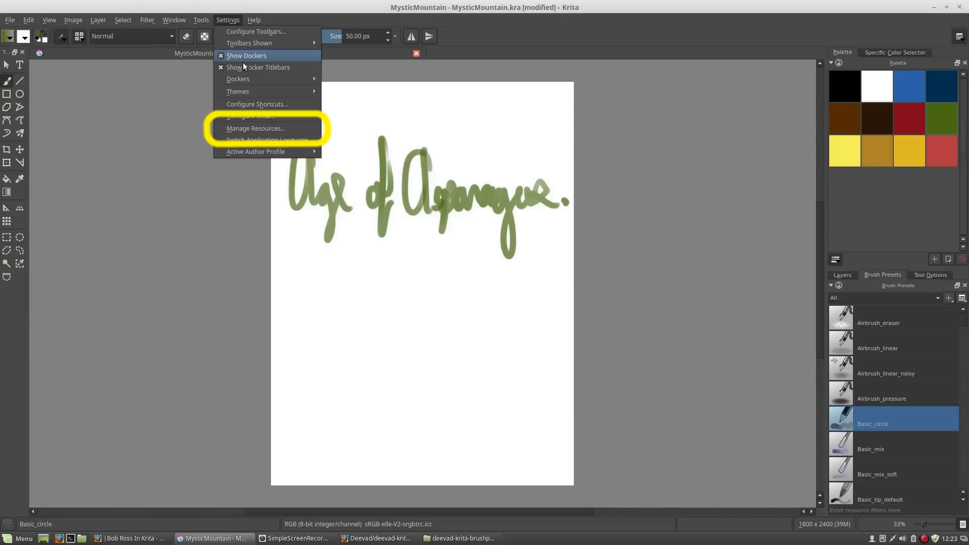
pyautogui.click(250, 130)
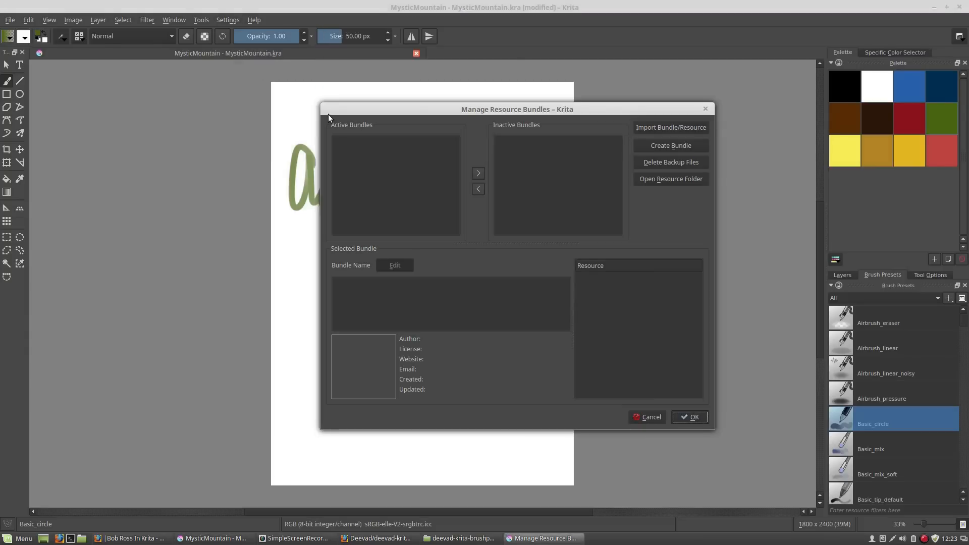
pyautogui.click(664, 178)
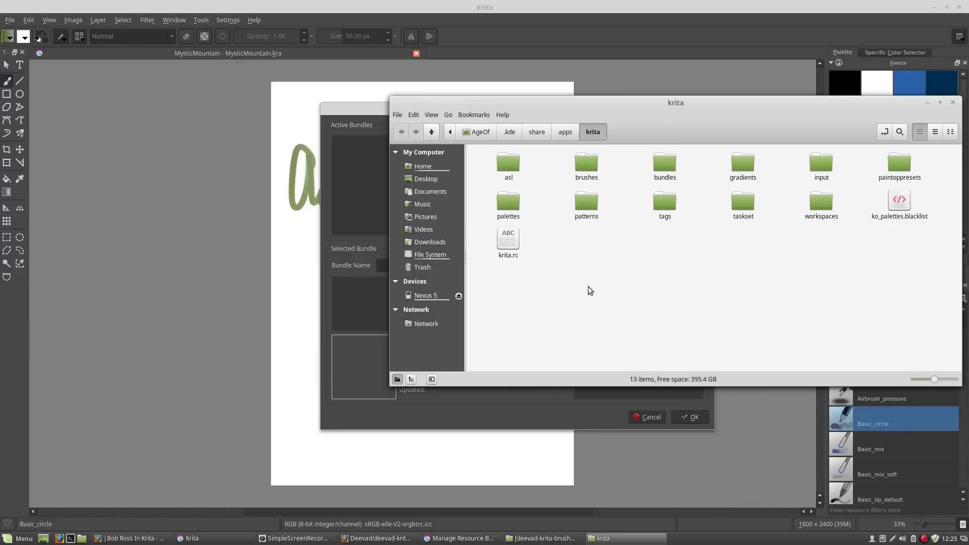
# - Move all files from the downloaded deevad-krita-brushpresets-master brushes folder into Krita's brushes resource folder
pyautogui.click(522, 540)
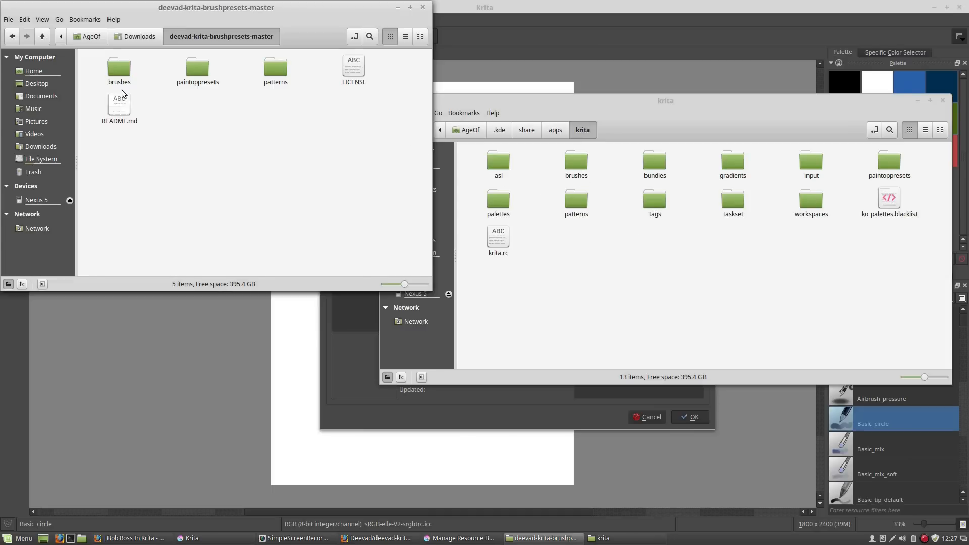
pyautogui.doubleClick(120, 71)
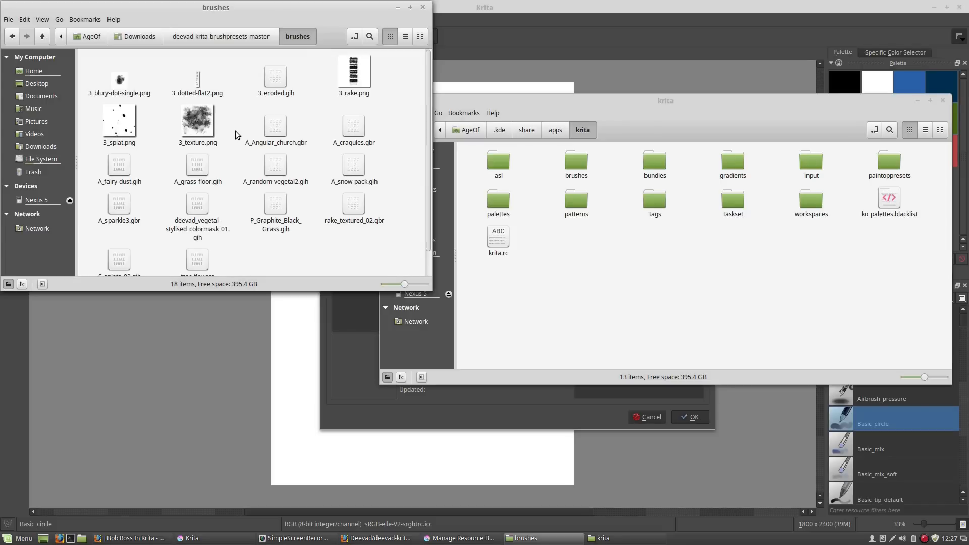
pyautogui.hotkey('ctrl', 'a')
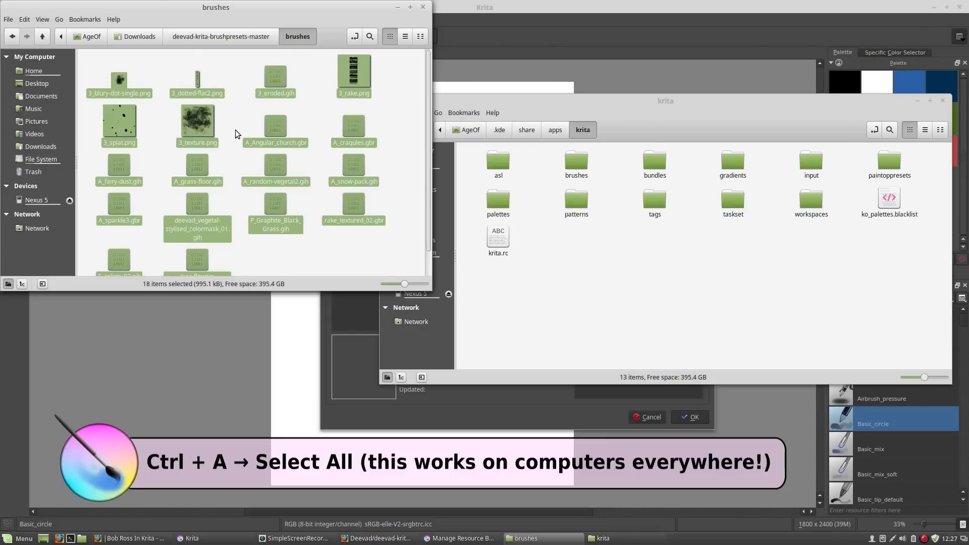
pyautogui.moveTo(271, 126)
pyautogui.mouseDown()
pyautogui.moveTo(414, 152)
pyautogui.moveTo(576, 163)
pyautogui.mouseUp()
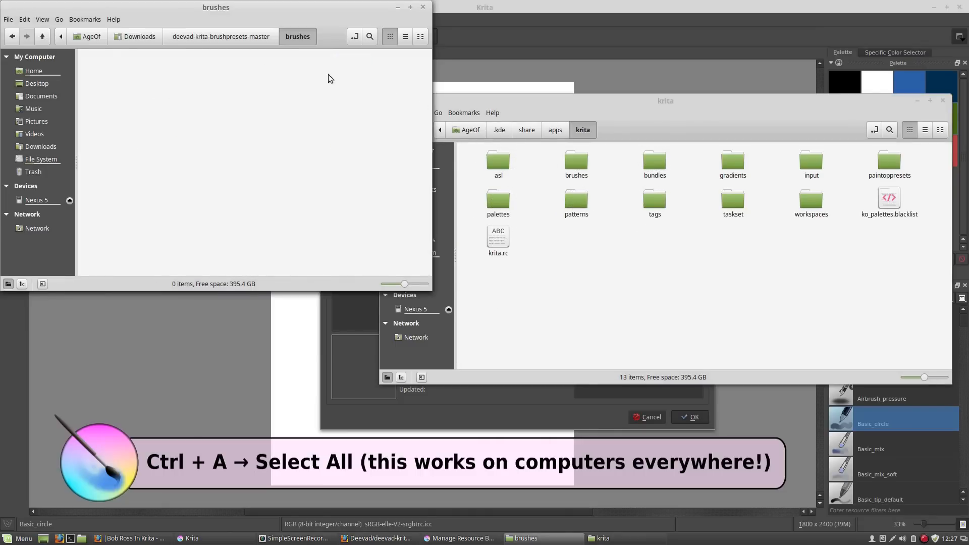
# - Move all presets from the downloaded paintoppresets folder into Krita's paintoppresets resource folder
pyautogui.click(11, 37)
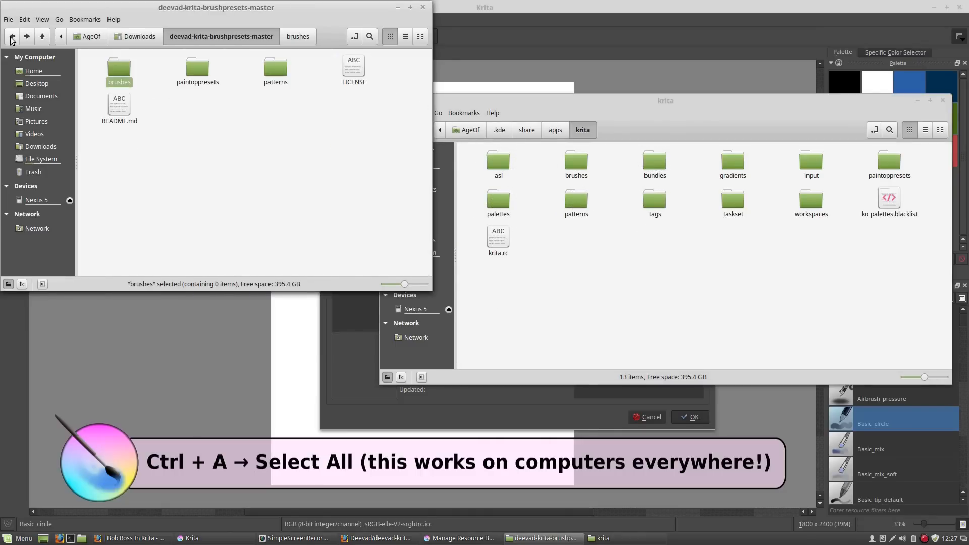
pyautogui.doubleClick(200, 70)
pyautogui.hotkey('ctrl', 'a')
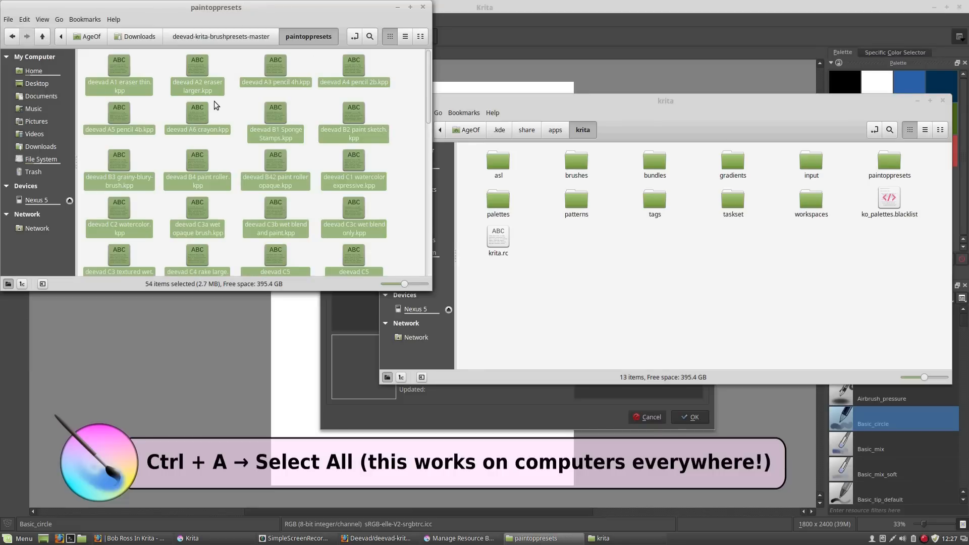
pyautogui.moveTo(262, 113)
pyautogui.mouseDown()
pyautogui.moveTo(629, 148)
pyautogui.moveTo(856, 151)
pyautogui.moveTo(889, 162)
pyautogui.mouseUp()
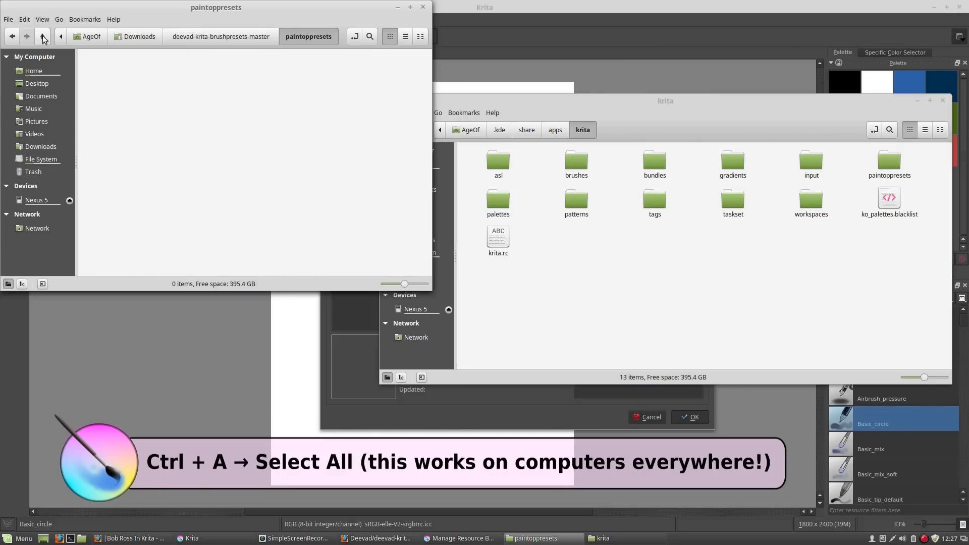
# - Move all files from the downloaded patterns folder into Krita's patterns resource folder
pyautogui.click(11, 39)
pyautogui.doubleClick(276, 70)
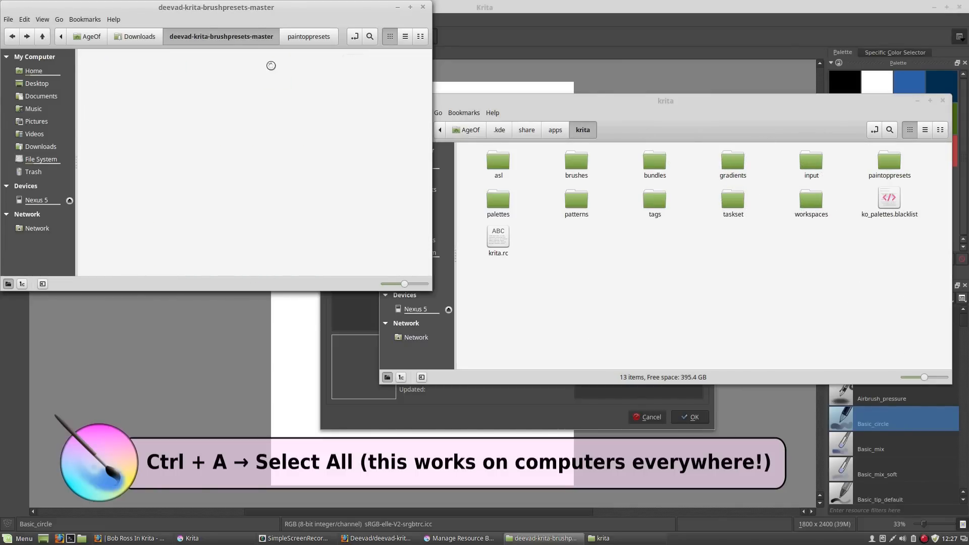
pyautogui.hotkey('ctrl', 'a')
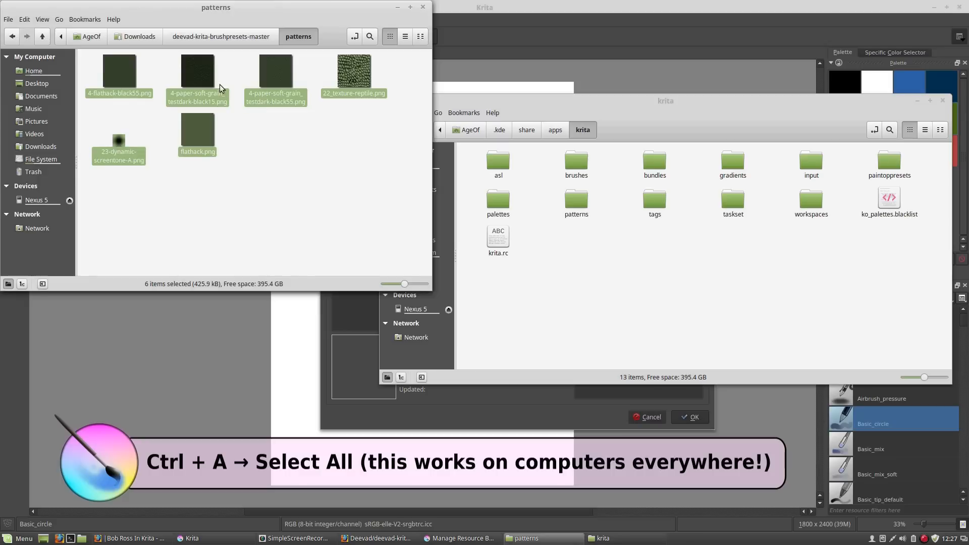
pyautogui.moveTo(203, 80); pyautogui.dragTo(583, 204)
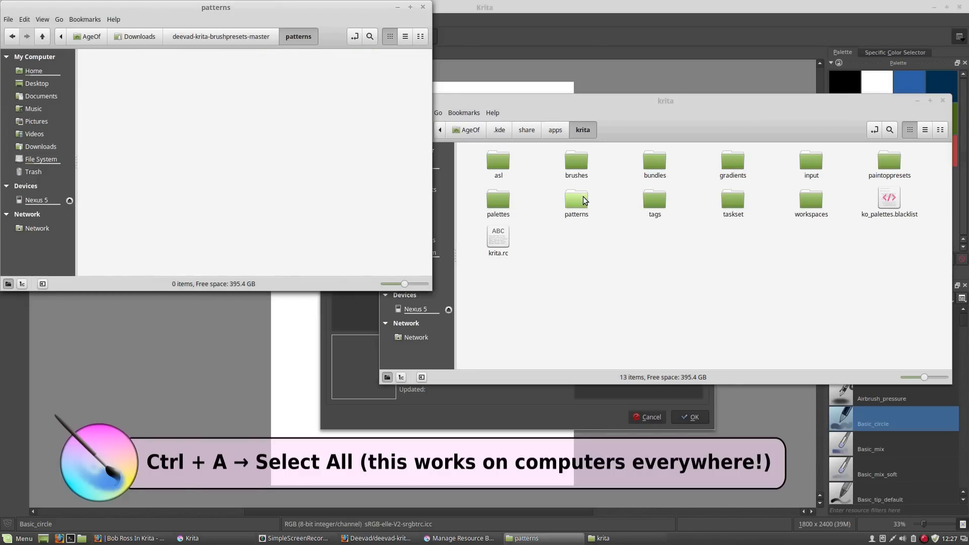
# - Close both file manager windows and the Manage Resource Bundles dialog
pyautogui.click(423, 8)
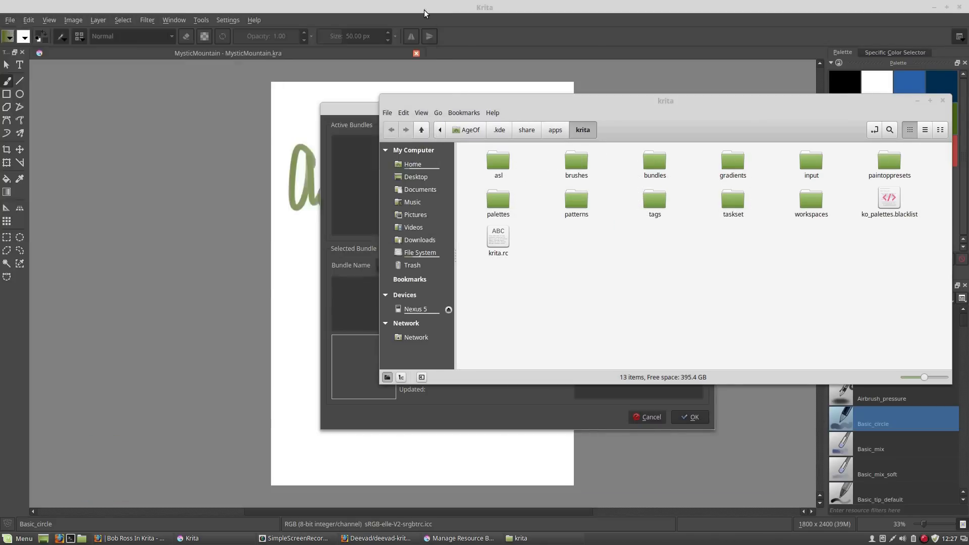
pyautogui.click(943, 101)
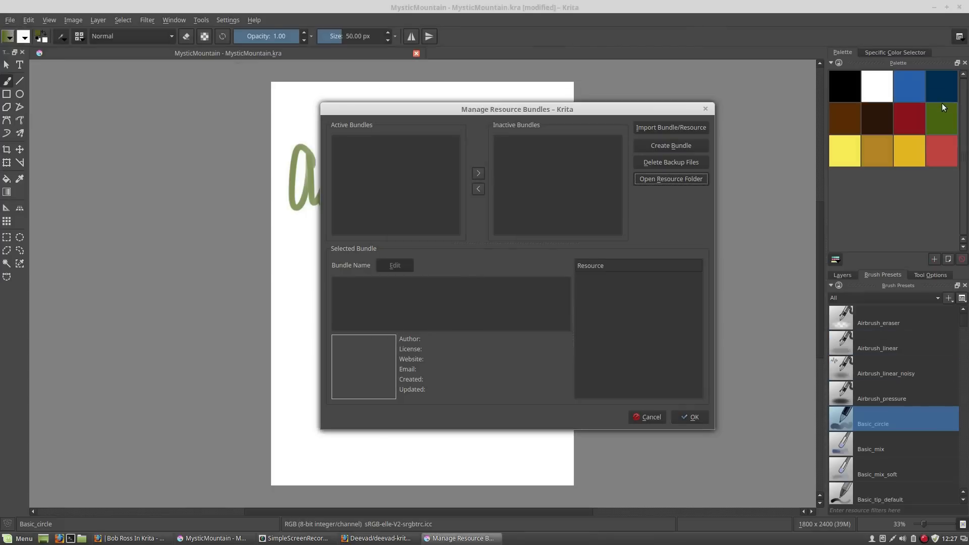
pyautogui.click(706, 110)
# - Check the brush preset list, and quit Krita while saving the changes to MysticMountain
pyautogui.moveTo(962, 323)
pyautogui.mouseDown()
pyautogui.moveTo(966, 461)
pyautogui.moveTo(965, 337)
pyautogui.mouseUp()
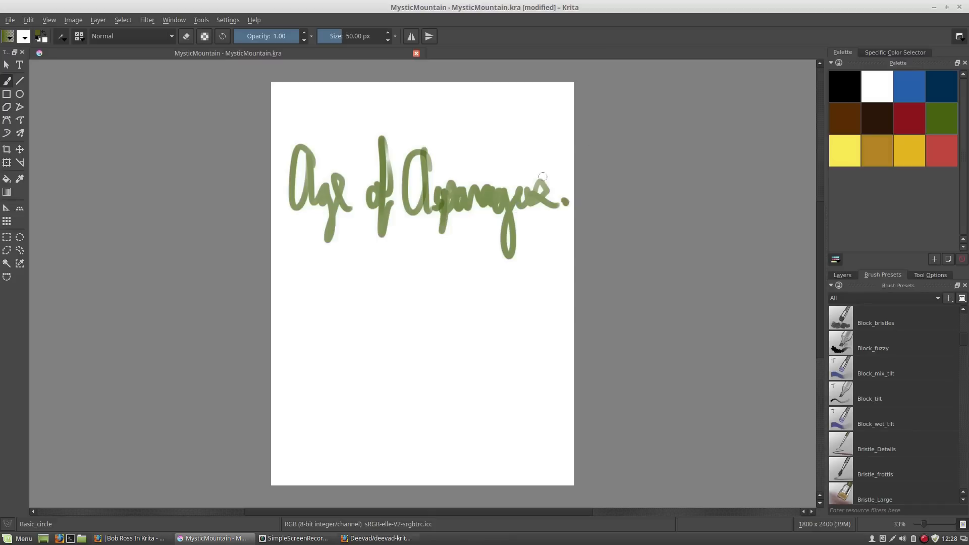
pyautogui.click(962, 8)
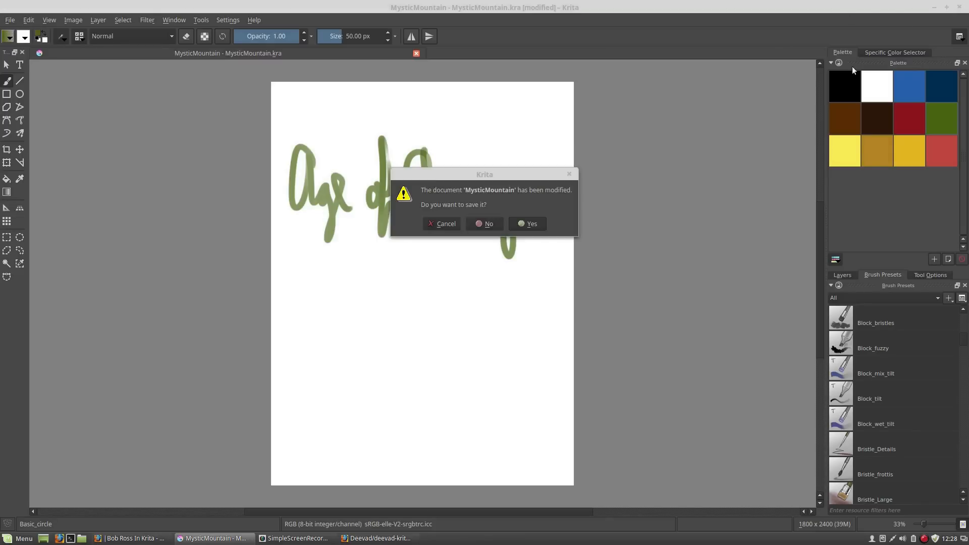
pyautogui.click(528, 224)
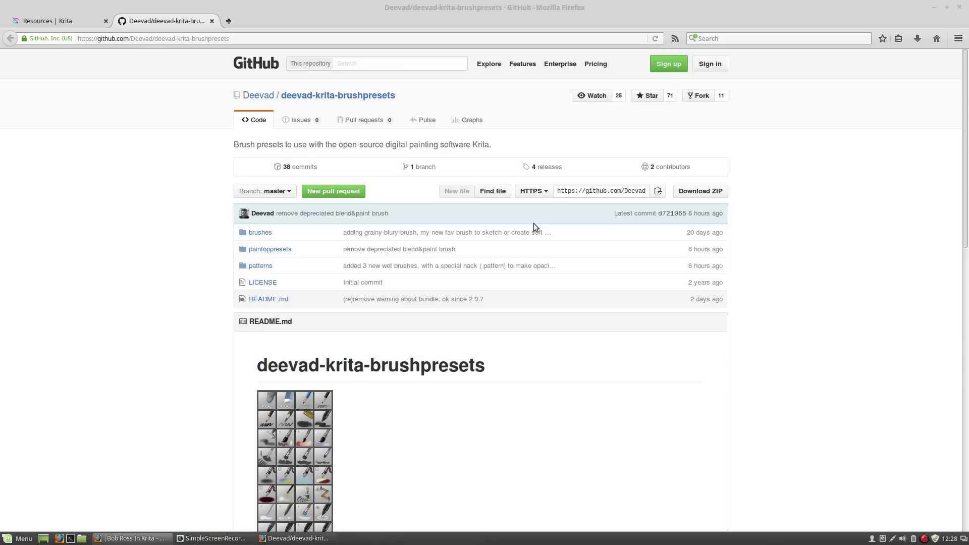
# - Relaunch Krita with the recent file MysticMountain.kra and locate the deevad presets in the brush list
pyautogui.press('super')
pyautogui.write('krit')
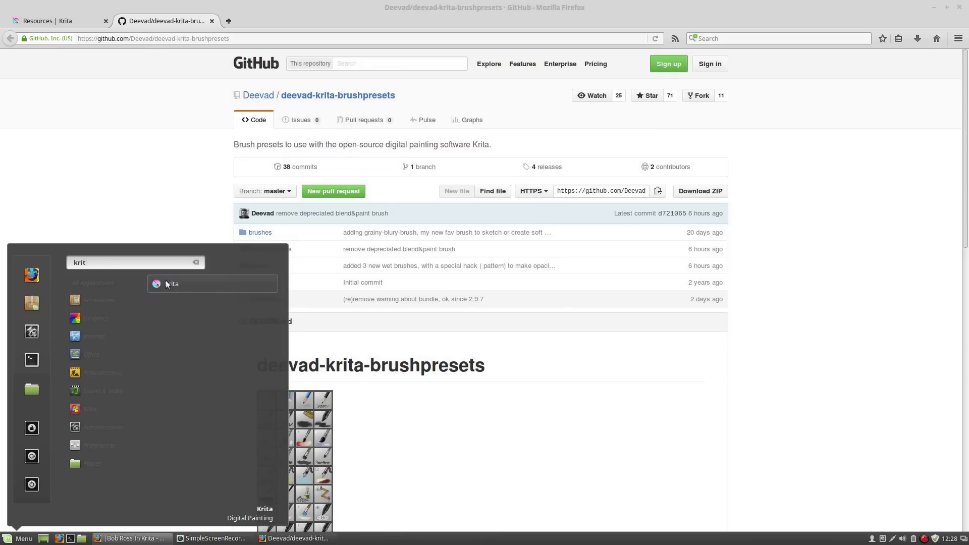
pyautogui.click(167, 282)
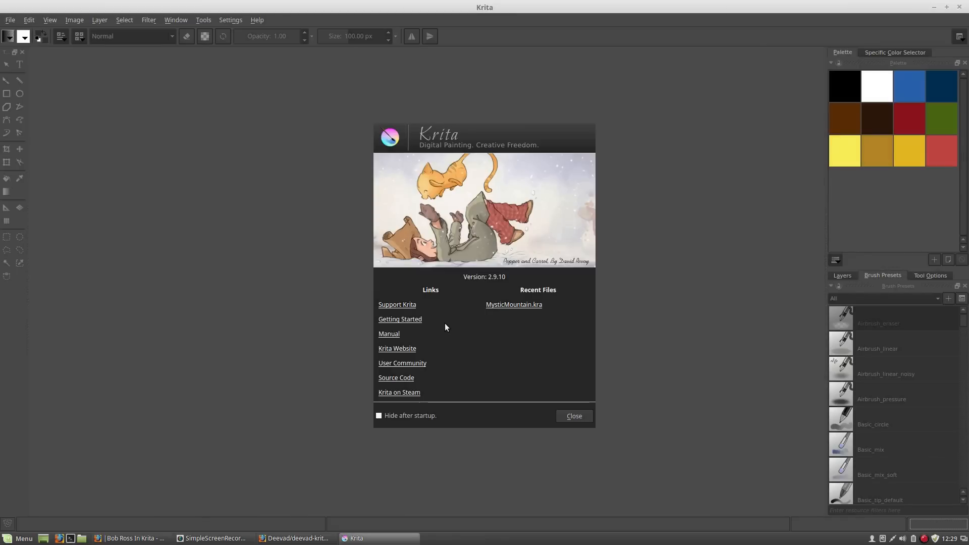
pyautogui.click(514, 305)
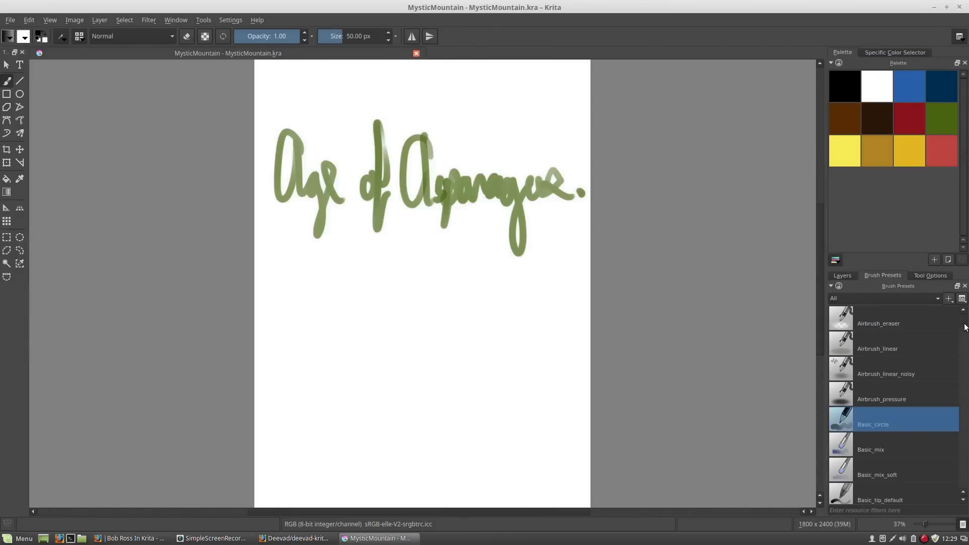
pyautogui.moveTo(964, 320); pyautogui.dragTo(965, 358)
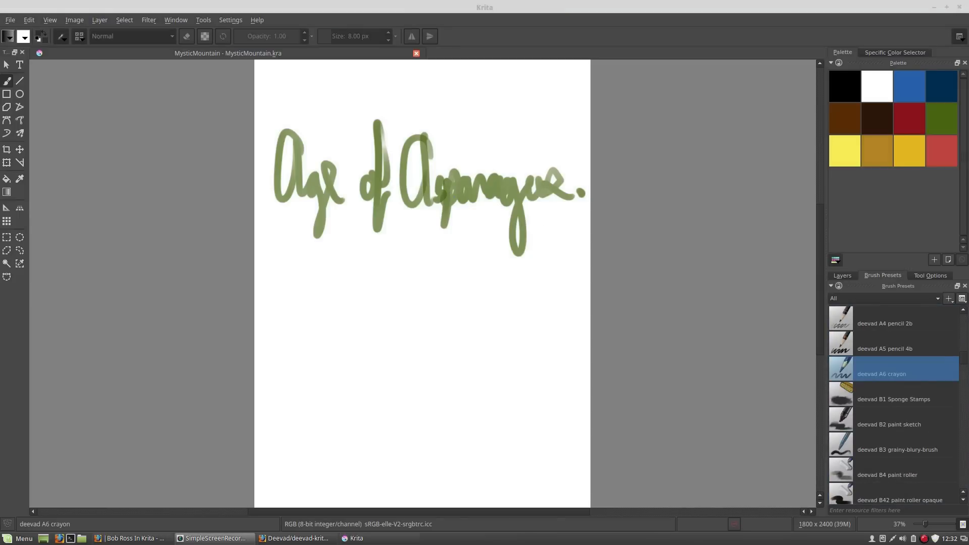
# - Clear the painted lettering from Layer 2
pyautogui.click(843, 277)
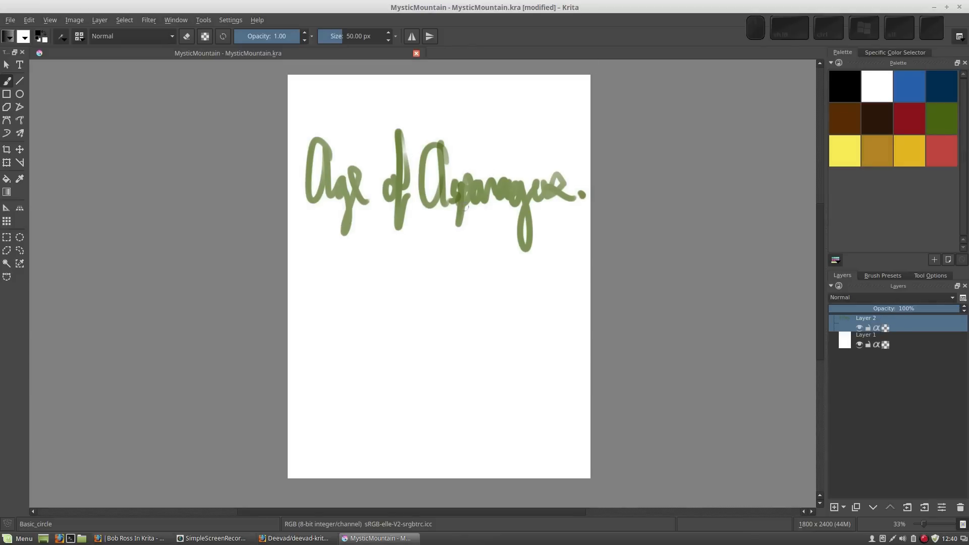
pyautogui.press('Delete')
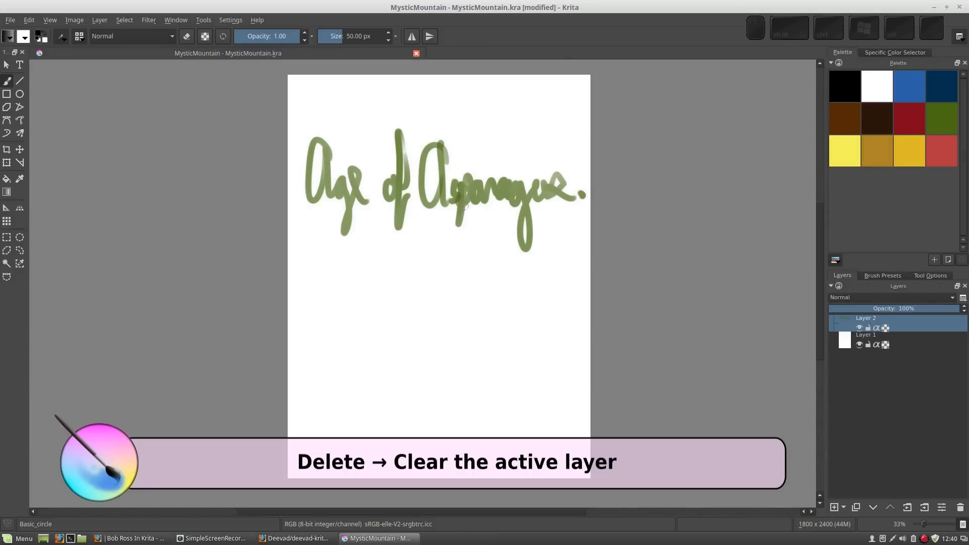
pyautogui.press('Delete')
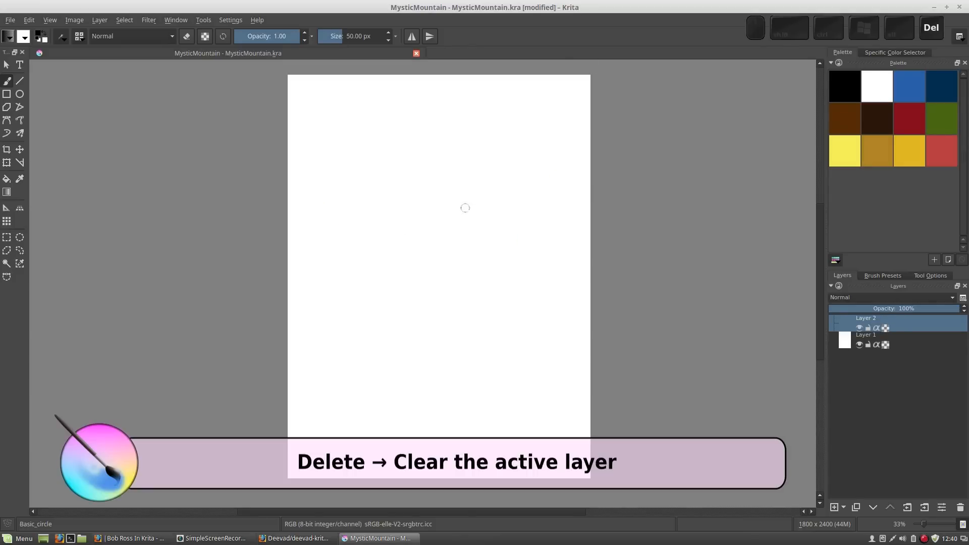
# - Rename Layer 2 as Clouds
pyautogui.click(867, 320)
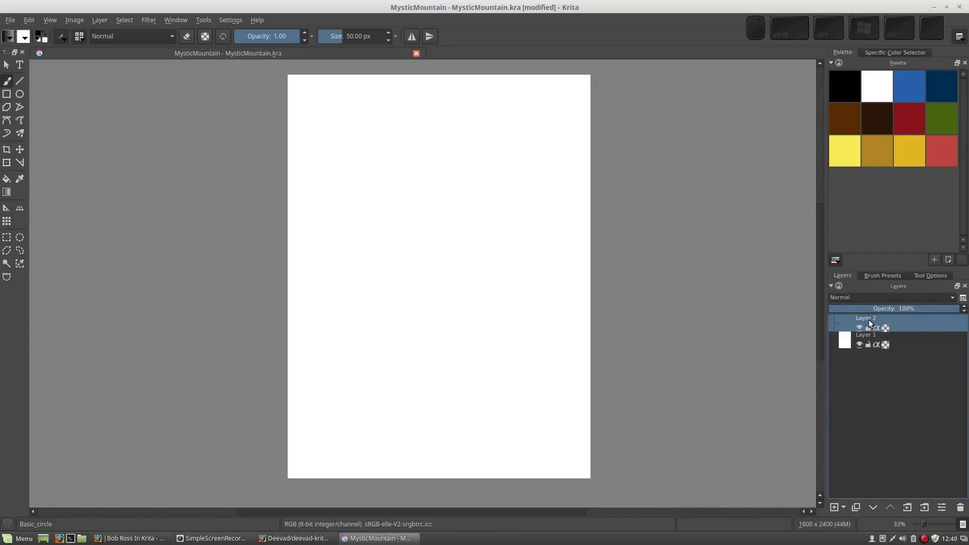
pyautogui.doubleClick(868, 319)
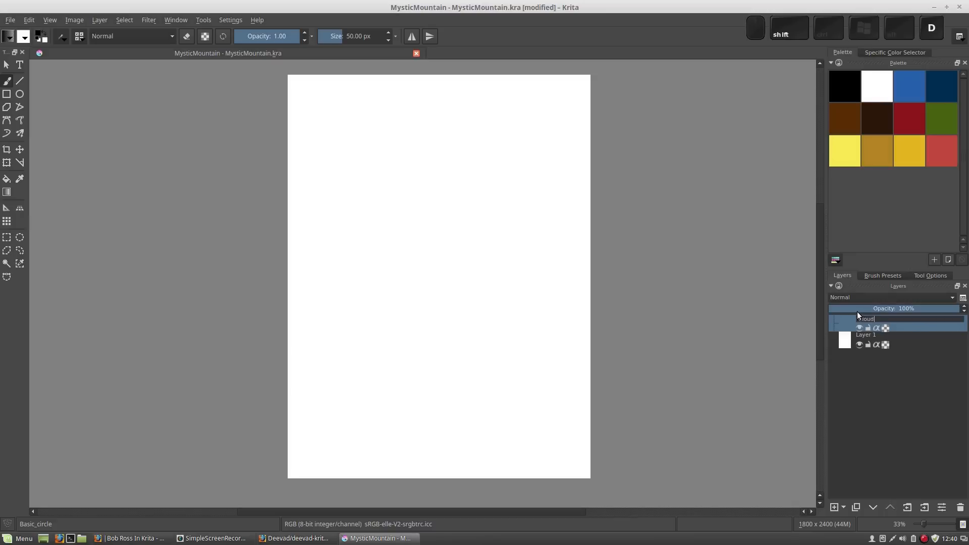
pyautogui.press('Return')
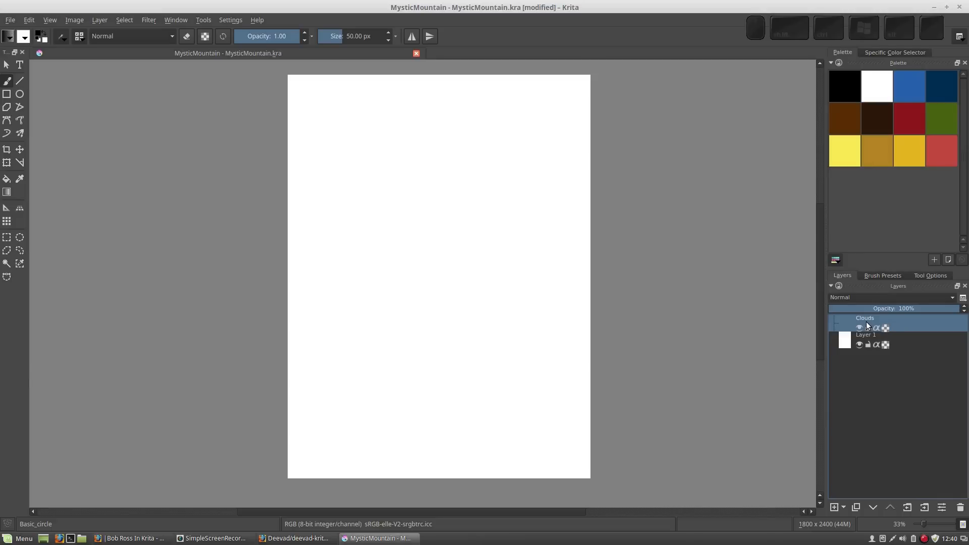
# - Select the deevad B1 Sponge Stamps brush preset
pyautogui.click(879, 277)
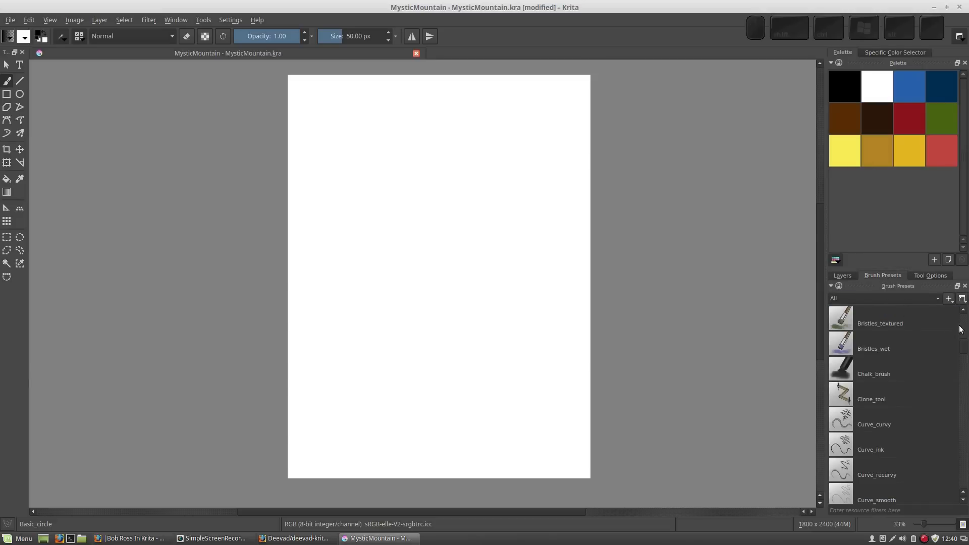
pyautogui.moveTo(964, 348); pyautogui.dragTo(961, 362)
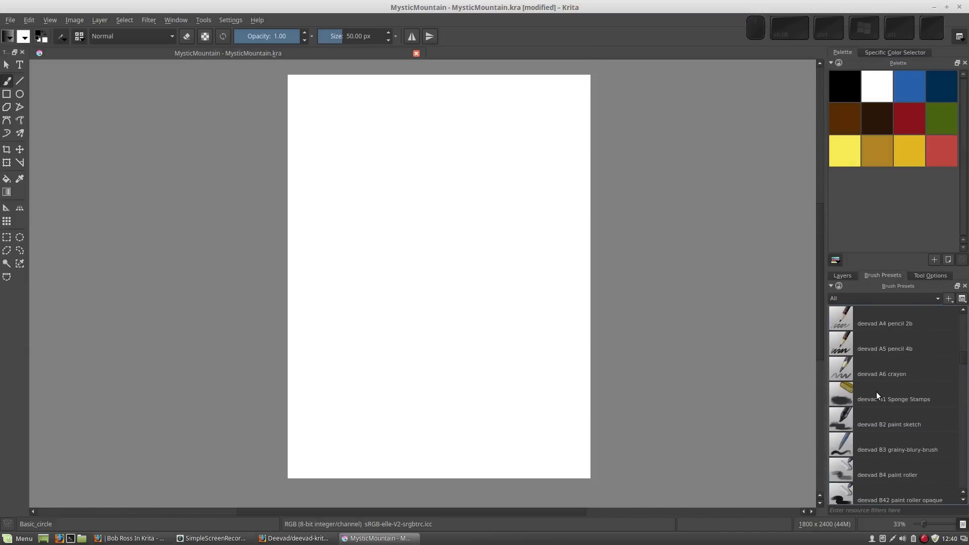
pyautogui.click(847, 399)
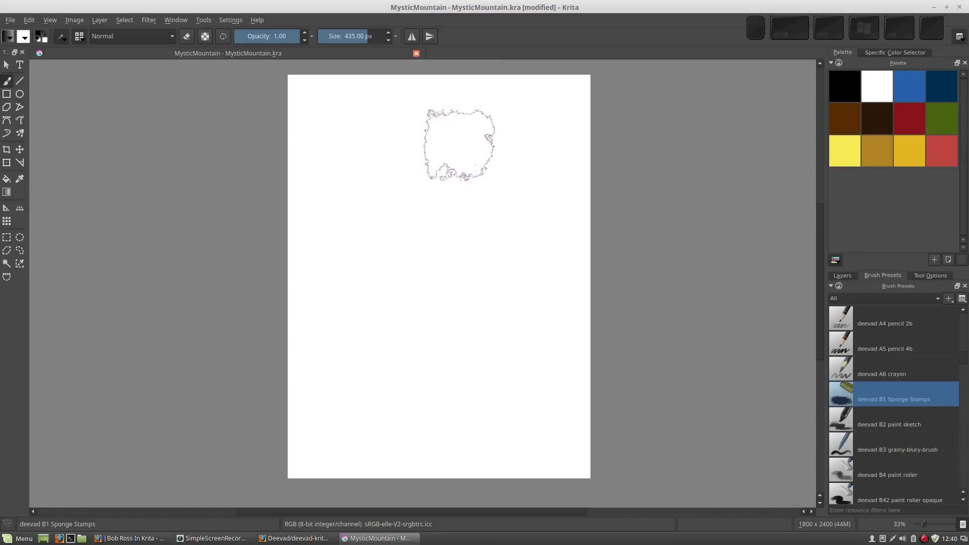
# - Reduce the sponge brush size to 103 px
pyautogui.press('[')
pyautogui.press('[')
pyautogui.press('[')
pyautogui.press('[')
pyautogui.press('[')
pyautogui.press('[')
pyautogui.press('[')
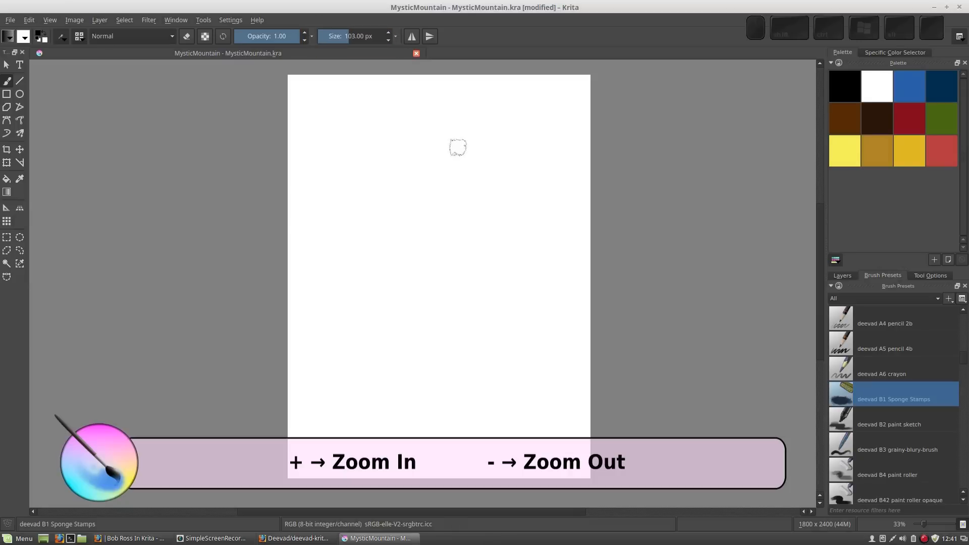
# - Zoom in on the canvas to 100%
pyautogui.press('+')
pyautogui.press('+')
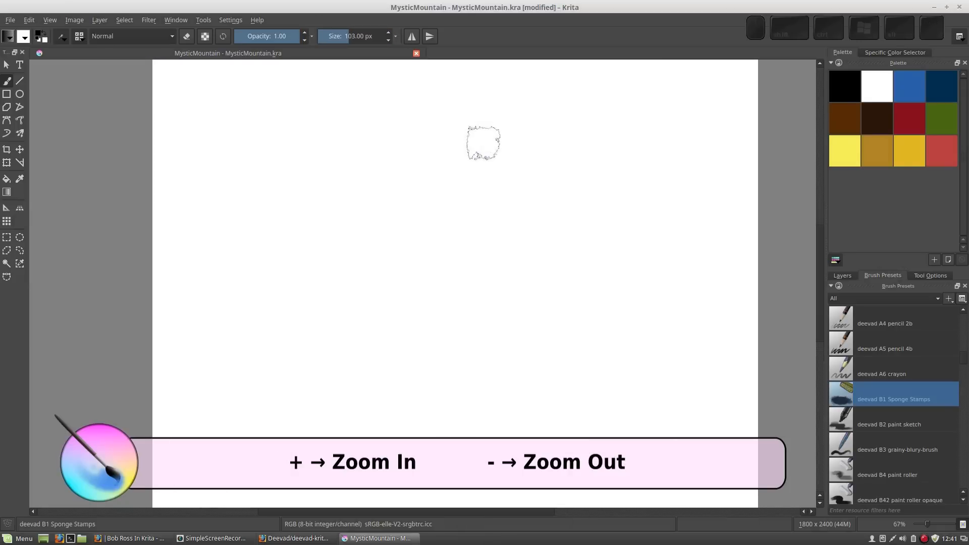
pyautogui.press('+')
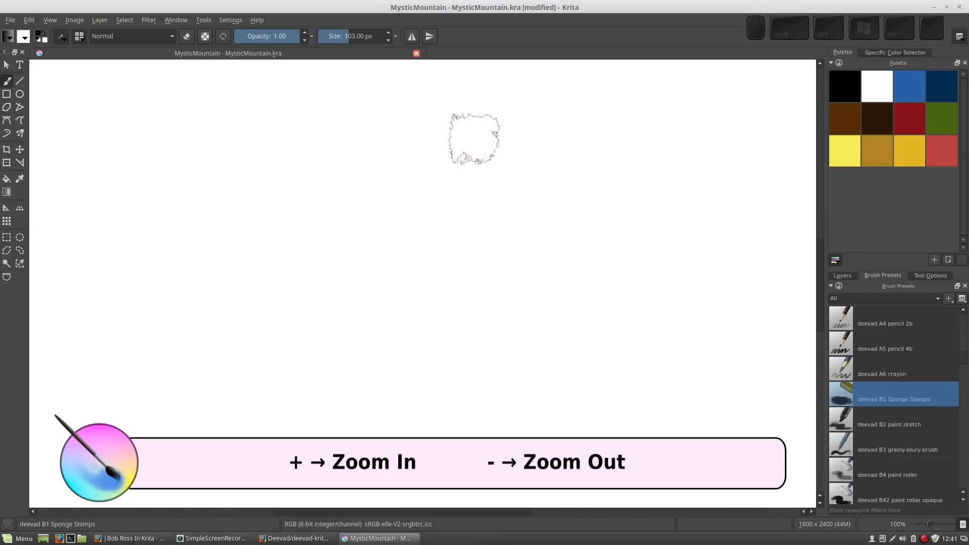
# - Sponge a blue cloud band descending from the canvas's upper-right edge toward the left, using the light blue palette colour
pyautogui.press('-')
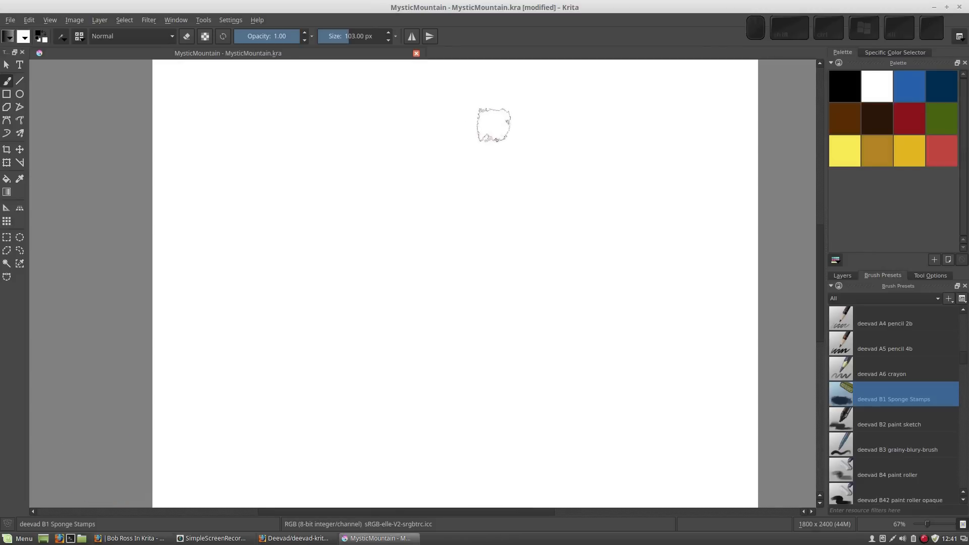
pyautogui.moveTo(493, 135)
pyautogui.mouseDown()
pyautogui.moveTo(491, 313)
pyautogui.moveTo(468, 364)
pyautogui.moveTo(475, 326)
pyautogui.mouseUp()
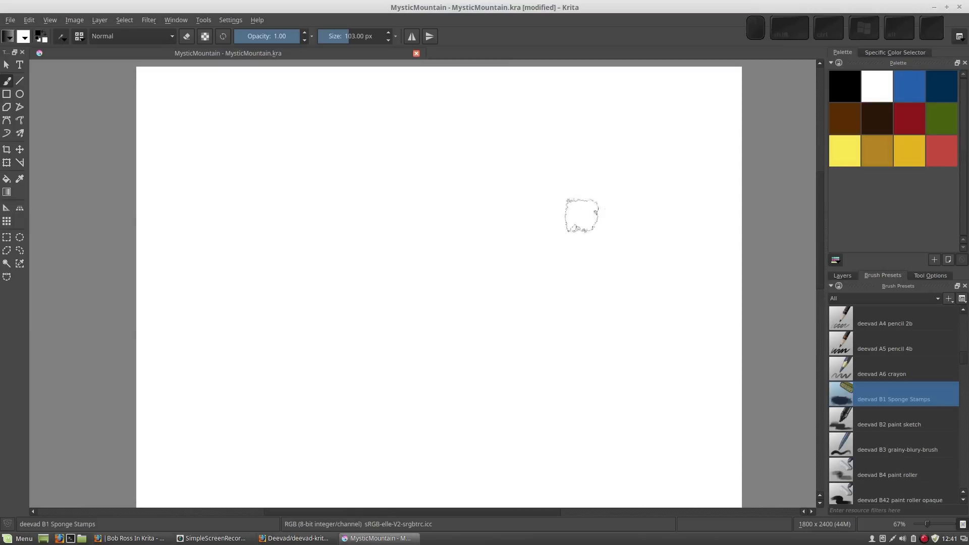
pyautogui.click(913, 91)
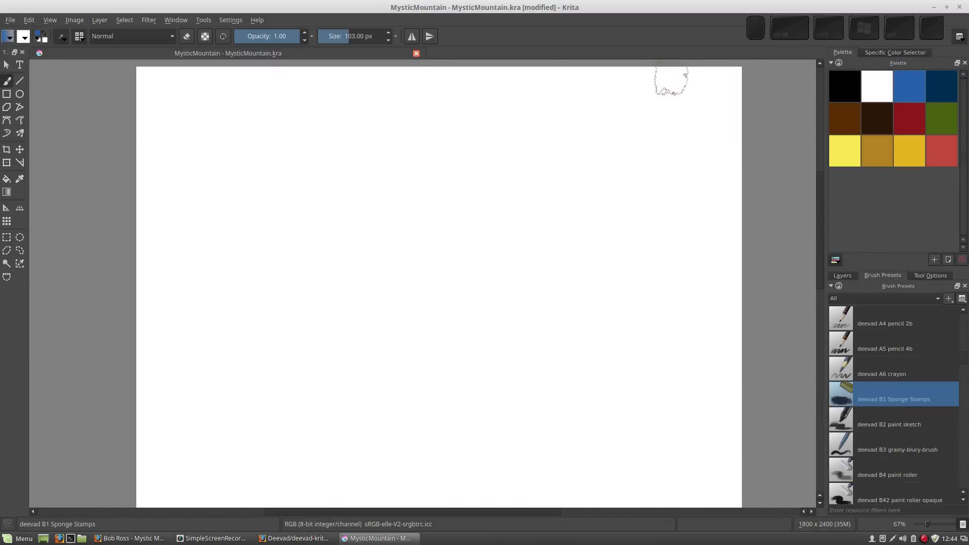
pyautogui.moveTo(671, 81)
pyautogui.mouseDown()
pyautogui.moveTo(654, 112)
pyautogui.moveTo(625, 106)
pyautogui.moveTo(659, 88)
pyautogui.moveTo(642, 136)
pyautogui.moveTo(622, 121)
pyautogui.moveTo(628, 135)
pyautogui.moveTo(599, 135)
pyautogui.moveTo(619, 125)
pyautogui.moveTo(610, 112)
pyautogui.moveTo(597, 136)
pyautogui.moveTo(588, 125)
pyautogui.moveTo(575, 158)
pyautogui.moveTo(579, 138)
pyautogui.moveTo(551, 159)
pyautogui.moveTo(565, 159)
pyautogui.moveTo(553, 158)
pyautogui.moveTo(591, 129)
pyautogui.moveTo(575, 159)
pyautogui.moveTo(526, 183)
pyautogui.moveTo(513, 177)
pyautogui.moveTo(522, 154)
pyautogui.moveTo(493, 199)
pyautogui.moveTo(533, 172)
pyautogui.moveTo(506, 161)
pyautogui.moveTo(479, 192)
pyautogui.moveTo(473, 161)
pyautogui.moveTo(469, 204)
pyautogui.moveTo(453, 155)
pyautogui.moveTo(484, 148)
pyautogui.moveTo(453, 194)
pyautogui.moveTo(432, 131)
pyautogui.moveTo(453, 144)
pyautogui.moveTo(431, 168)
pyautogui.moveTo(400, 135)
pyautogui.moveTo(388, 153)
pyautogui.moveTo(406, 148)
pyautogui.moveTo(396, 135)
pyautogui.moveTo(402, 112)
pyautogui.moveTo(392, 125)
pyautogui.moveTo(343, 123)
pyautogui.moveTo(421, 172)
pyautogui.moveTo(413, 154)
pyautogui.moveTo(505, 153)
pyautogui.moveTo(449, 162)
pyautogui.moveTo(426, 177)
pyautogui.moveTo(478, 159)
pyautogui.moveTo(489, 204)
pyautogui.moveTo(521, 124)
pyautogui.moveTo(501, 158)
pyautogui.moveTo(519, 182)
pyautogui.moveTo(567, 127)
pyautogui.moveTo(567, 150)
pyautogui.moveTo(484, 172)
pyautogui.moveTo(429, 163)
pyautogui.moveTo(364, 124)
pyautogui.moveTo(481, 153)
pyautogui.moveTo(513, 190)
pyautogui.moveTo(543, 184)
pyautogui.mouseUp()
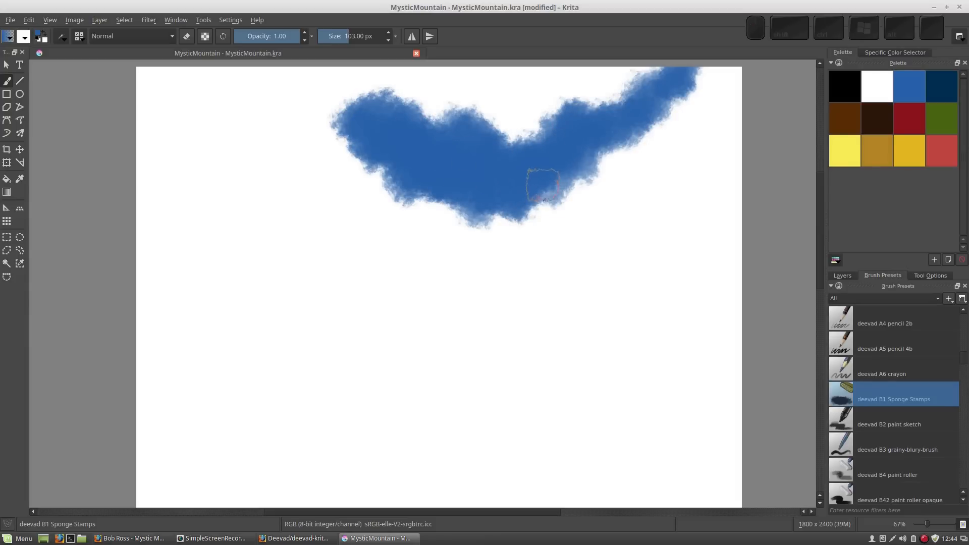
# - Undo the last strokes on the left part of the cloud band and repaint it wavily to the canvas's left edge
pyautogui.hotkey('ctrl', 'z')
pyautogui.hotkey('ctrl', 'z')
pyautogui.hotkey('ctrl', 'z')
pyautogui.hotkey('ctrl', 'z')
pyautogui.hotkey('ctrl', 'z')
pyautogui.hotkey('ctrl', 'z')
pyautogui.hotkey('ctrl', 'z')
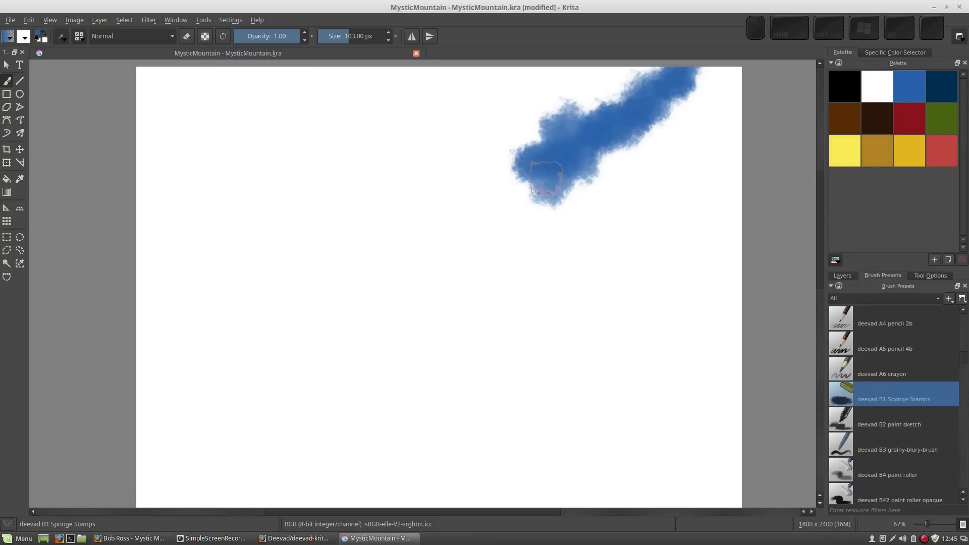
pyautogui.moveTo(540, 161)
pyautogui.mouseDown()
pyautogui.moveTo(487, 174)
pyautogui.moveTo(478, 147)
pyautogui.moveTo(446, 165)
pyautogui.moveTo(463, 192)
pyautogui.moveTo(470, 147)
pyautogui.moveTo(435, 191)
pyautogui.moveTo(423, 151)
pyautogui.moveTo(416, 188)
pyautogui.moveTo(454, 162)
pyautogui.moveTo(462, 192)
pyautogui.moveTo(403, 151)
pyautogui.moveTo(377, 174)
pyautogui.moveTo(390, 147)
pyautogui.moveTo(439, 156)
pyautogui.moveTo(437, 145)
pyautogui.moveTo(375, 154)
pyautogui.moveTo(326, 139)
pyautogui.moveTo(350, 128)
pyautogui.moveTo(360, 157)
pyautogui.moveTo(357, 119)
pyautogui.moveTo(359, 139)
pyautogui.moveTo(339, 131)
pyautogui.moveTo(328, 157)
pyautogui.moveTo(307, 86)
pyautogui.moveTo(320, 113)
pyautogui.moveTo(286, 82)
pyautogui.moveTo(228, 82)
pyautogui.moveTo(252, 86)
pyautogui.moveTo(216, 107)
pyautogui.moveTo(234, 137)
pyautogui.moveTo(206, 109)
pyautogui.moveTo(219, 113)
pyautogui.moveTo(204, 144)
pyautogui.moveTo(172, 122)
pyautogui.moveTo(157, 159)
pyautogui.mouseUp()
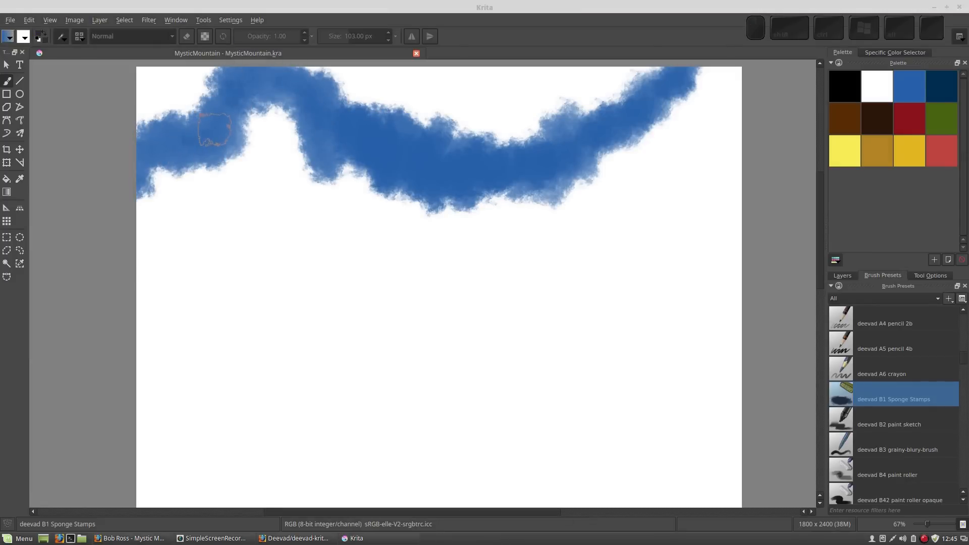
pyautogui.moveTo(214, 129); pyautogui.dragTo(215, 134)
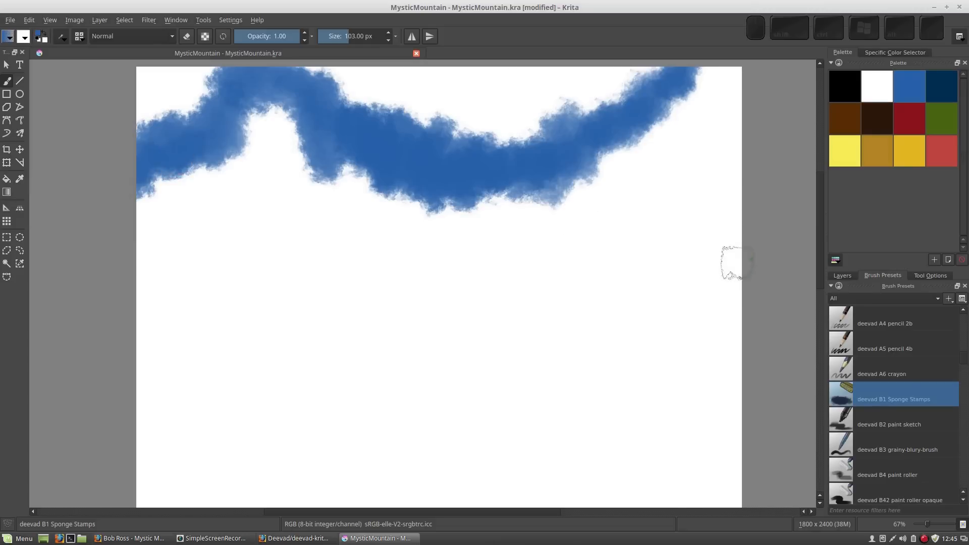
# - Sponge a second wavy blue band across the canvas below the first, and a shorter third band sloping down from the right edge
pyautogui.moveTo(735, 263)
pyautogui.mouseDown()
pyautogui.moveTo(735, 226)
pyautogui.moveTo(726, 253)
pyautogui.moveTo(724, 223)
pyautogui.moveTo(680, 239)
pyautogui.moveTo(677, 224)
pyautogui.moveTo(708, 206)
pyautogui.moveTo(718, 227)
pyautogui.moveTo(676, 200)
pyautogui.moveTo(656, 235)
pyautogui.mouseUp()
pyautogui.moveTo(661, 217)
pyautogui.mouseDown()
pyautogui.moveTo(636, 219)
pyautogui.moveTo(628, 208)
pyautogui.moveTo(646, 221)
pyautogui.moveTo(633, 213)
pyautogui.moveTo(639, 238)
pyautogui.moveTo(594, 253)
pyautogui.moveTo(617, 264)
pyautogui.moveTo(605, 273)
pyautogui.moveTo(623, 263)
pyautogui.moveTo(614, 270)
pyautogui.moveTo(608, 258)
pyautogui.moveTo(616, 295)
pyautogui.moveTo(599, 286)
pyautogui.moveTo(581, 243)
pyautogui.moveTo(566, 263)
pyautogui.moveTo(525, 264)
pyautogui.moveTo(563, 258)
pyautogui.moveTo(583, 289)
pyautogui.moveTo(592, 275)
pyautogui.moveTo(611, 313)
pyautogui.moveTo(615, 295)
pyautogui.moveTo(555, 296)
pyautogui.moveTo(583, 271)
pyautogui.moveTo(587, 242)
pyautogui.moveTo(536, 277)
pyautogui.moveTo(514, 266)
pyautogui.moveTo(522, 291)
pyautogui.moveTo(500, 289)
pyautogui.moveTo(506, 282)
pyautogui.moveTo(480, 301)
pyautogui.moveTo(496, 255)
pyautogui.moveTo(476, 294)
pyautogui.moveTo(467, 276)
pyautogui.moveTo(492, 258)
pyautogui.moveTo(489, 282)
pyautogui.moveTo(451, 263)
pyautogui.moveTo(448, 290)
pyautogui.moveTo(418, 258)
pyautogui.moveTo(428, 270)
pyautogui.moveTo(451, 262)
pyautogui.moveTo(410, 265)
pyautogui.moveTo(391, 242)
pyautogui.moveTo(408, 278)
pyautogui.moveTo(391, 259)
pyautogui.moveTo(391, 306)
pyautogui.moveTo(405, 324)
pyautogui.moveTo(373, 272)
pyautogui.moveTo(410, 258)
pyautogui.moveTo(406, 295)
pyautogui.moveTo(384, 293)
pyautogui.moveTo(356, 232)
pyautogui.moveTo(344, 257)
pyautogui.moveTo(356, 266)
pyautogui.moveTo(362, 238)
pyautogui.moveTo(373, 262)
pyautogui.moveTo(323, 241)
pyautogui.moveTo(318, 277)
pyautogui.moveTo(330, 261)
pyautogui.moveTo(329, 242)
pyautogui.moveTo(307, 316)
pyautogui.moveTo(277, 289)
pyautogui.moveTo(258, 315)
pyautogui.moveTo(272, 303)
pyautogui.moveTo(227, 270)
pyautogui.moveTo(144, 328)
pyautogui.moveTo(166, 258)
pyautogui.moveTo(235, 287)
pyautogui.mouseUp()
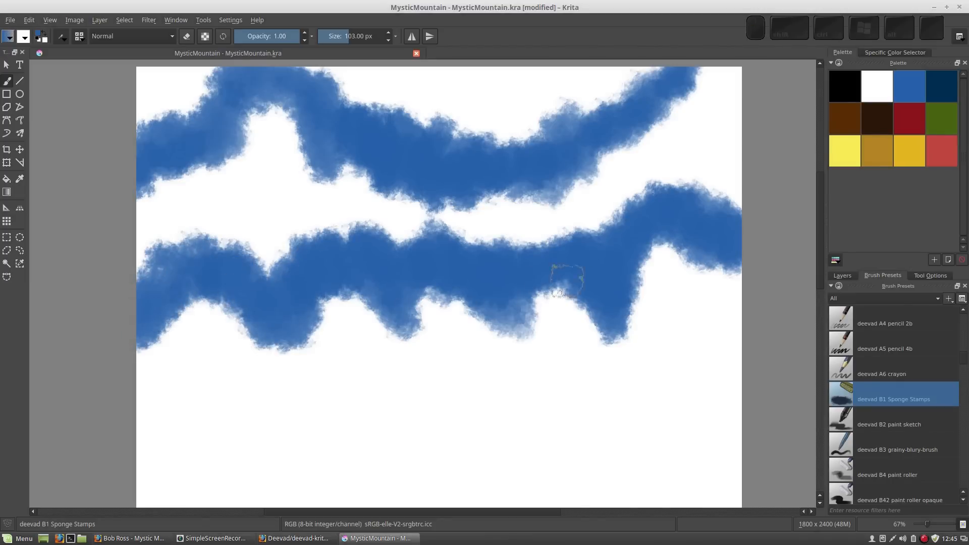
pyautogui.click(649, 345)
pyautogui.moveTo(707, 366)
pyautogui.mouseDown()
pyautogui.moveTo(732, 377)
pyautogui.moveTo(719, 378)
pyautogui.moveTo(743, 382)
pyautogui.moveTo(719, 372)
pyautogui.moveTo(687, 395)
pyautogui.moveTo(692, 375)
pyautogui.moveTo(659, 423)
pyautogui.moveTo(643, 410)
pyautogui.moveTo(618, 429)
pyautogui.moveTo(609, 400)
pyautogui.moveTo(644, 406)
pyautogui.moveTo(677, 369)
pyautogui.moveTo(636, 422)
pyautogui.moveTo(573, 411)
pyautogui.moveTo(551, 438)
pyautogui.moveTo(648, 392)
pyautogui.moveTo(580, 446)
pyautogui.mouseUp()
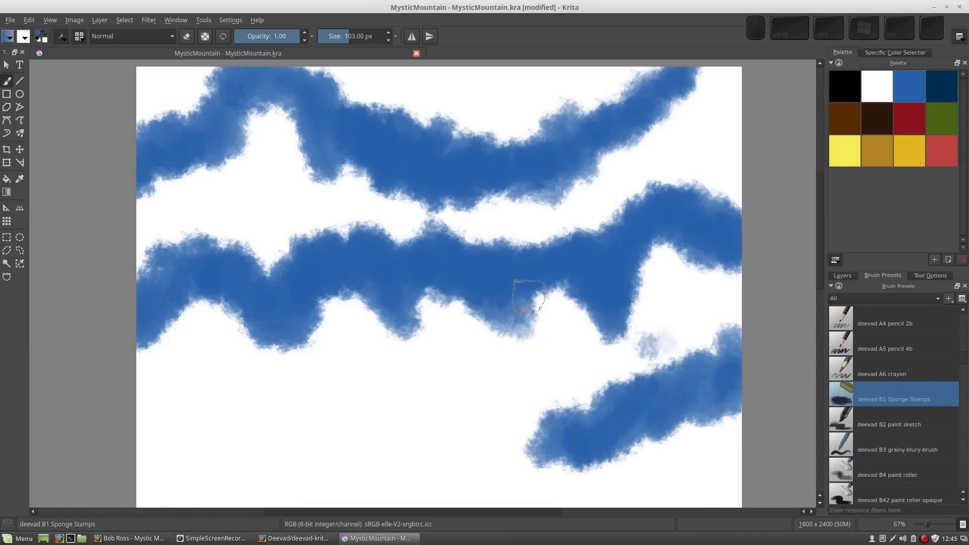
# - Fill the gaps along the middle band's lower edge and thicken the upper edge of the top band's right half
pyautogui.moveTo(519, 288)
pyautogui.mouseDown()
pyautogui.moveTo(515, 303)
pyautogui.moveTo(548, 278)
pyautogui.moveTo(575, 283)
pyautogui.mouseUp()
pyautogui.moveTo(432, 326)
pyautogui.mouseDown()
pyautogui.moveTo(423, 295)
pyautogui.moveTo(424, 318)
pyautogui.moveTo(354, 295)
pyautogui.moveTo(362, 303)
pyautogui.moveTo(313, 298)
pyautogui.mouseUp()
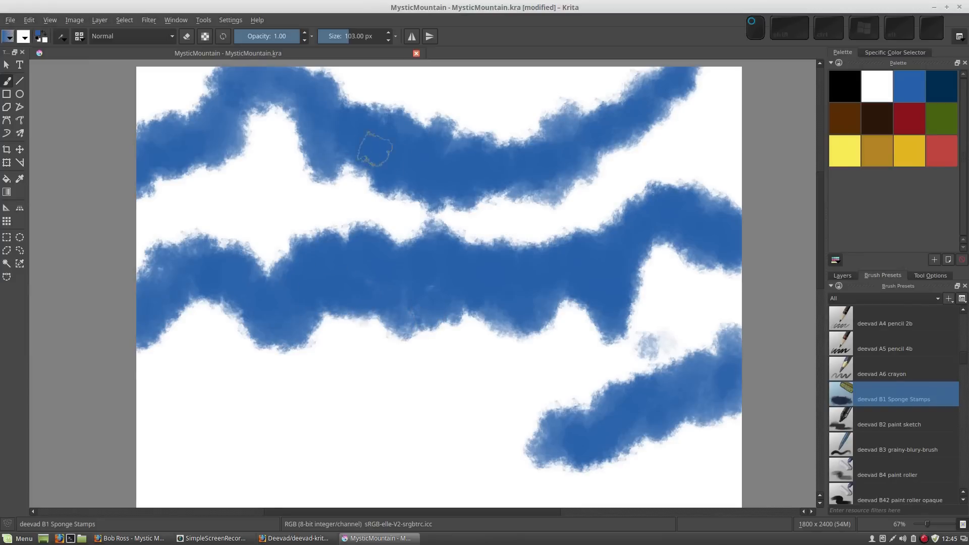
pyautogui.moveTo(379, 146)
pyautogui.mouseDown()
pyautogui.moveTo(431, 124)
pyautogui.moveTo(523, 145)
pyautogui.moveTo(523, 132)
pyautogui.moveTo(556, 121)
pyautogui.moveTo(582, 142)
pyautogui.moveTo(629, 88)
pyautogui.mouseUp()
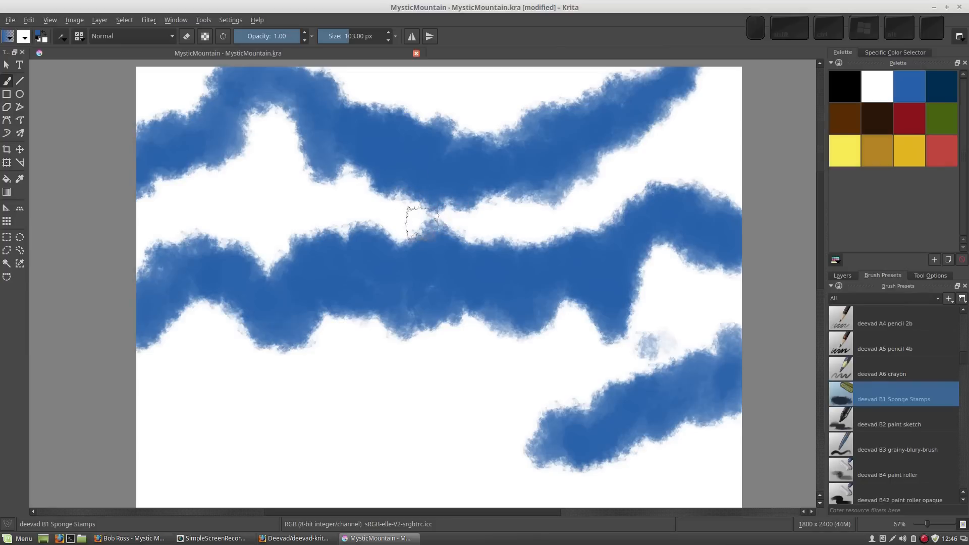
# - Show the Overview docker and resize the neighbouring dockers so its canvas preview becomes larger
pyautogui.click(224, 19)
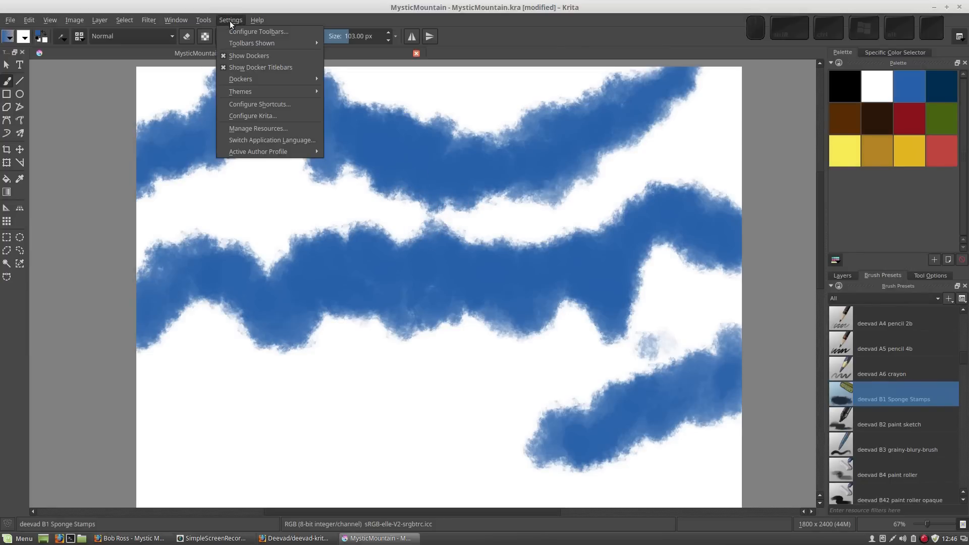
pyautogui.moveTo(249, 78)
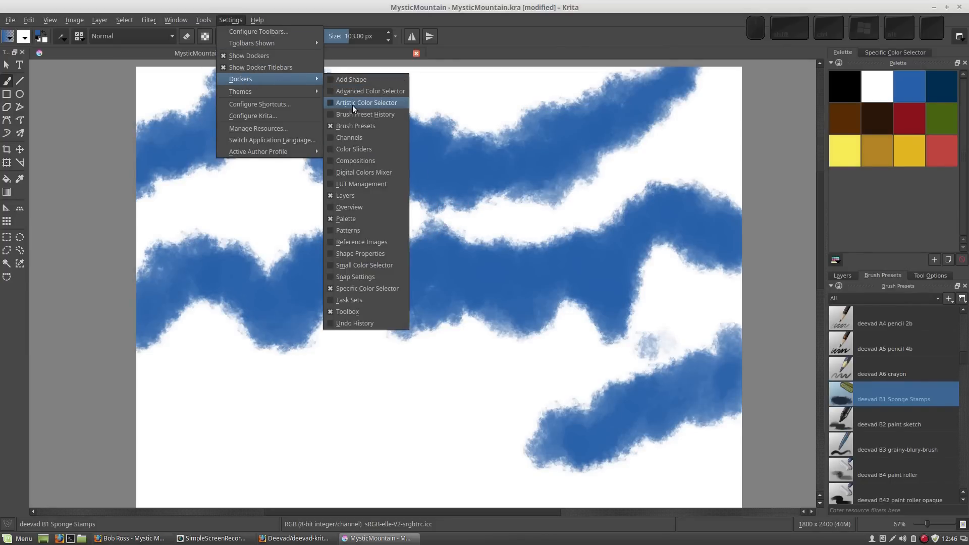
pyautogui.click(349, 207)
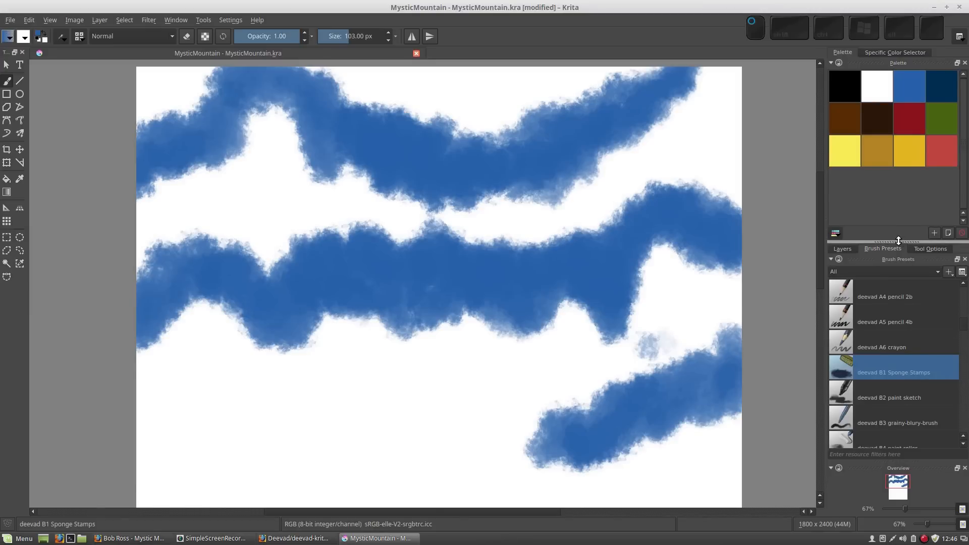
pyautogui.moveTo(898, 240); pyautogui.dragTo(894, 184)
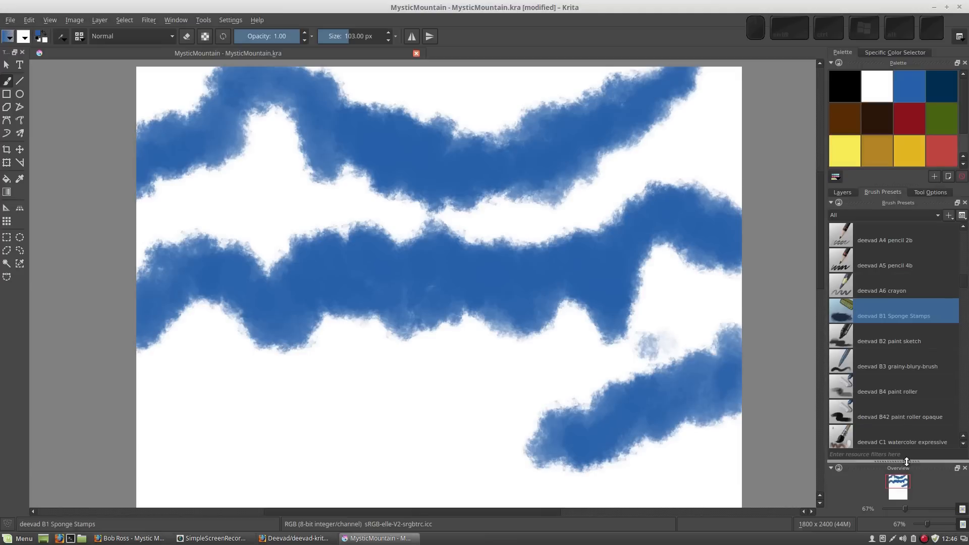
pyautogui.moveTo(906, 461); pyautogui.dragTo(891, 330)
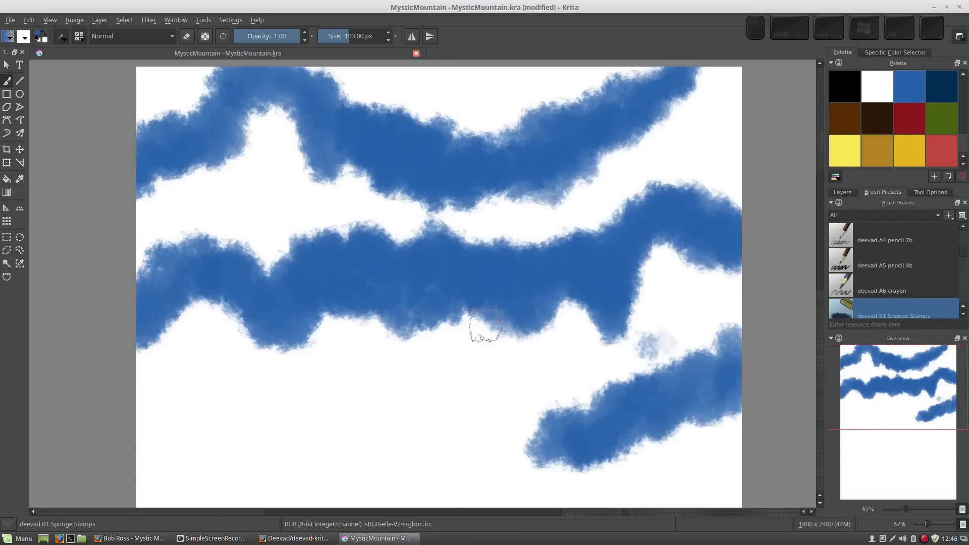
pyautogui.moveTo(484, 391); pyautogui.dragTo(480, 122)
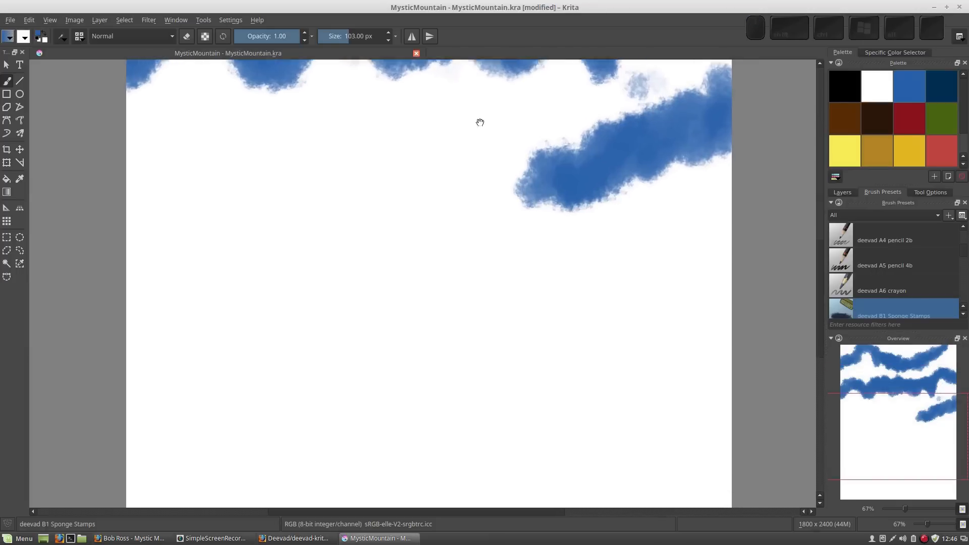
pyautogui.moveTo(411, 318)
pyautogui.mouseDown()
pyautogui.moveTo(426, 212)
pyautogui.moveTo(448, 225)
pyautogui.moveTo(442, 184)
pyautogui.moveTo(468, 311)
pyautogui.moveTo(509, 333)
pyautogui.mouseUp()
pyautogui.moveTo(480, 151); pyautogui.dragTo(472, 374)
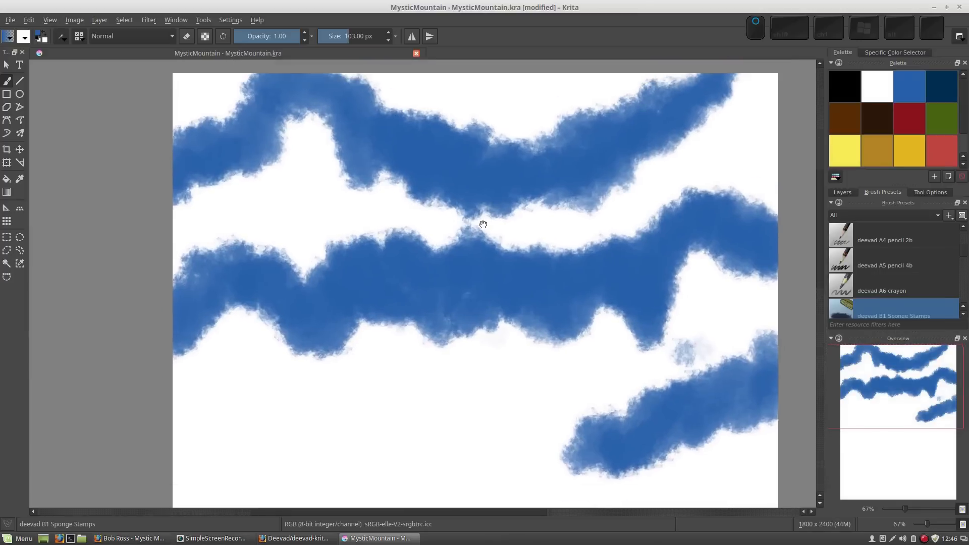
pyautogui.moveTo(483, 224); pyautogui.dragTo(456, 222)
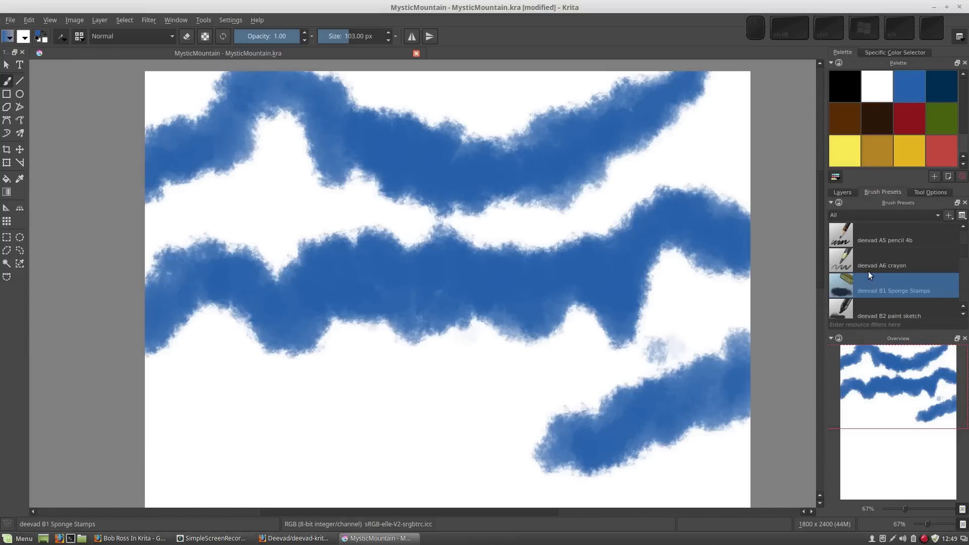
# - Filter the brush presets by "Blender" and select the deevad D4 Blender soft preset
pyautogui.click(840, 325)
pyautogui.write('Blend')
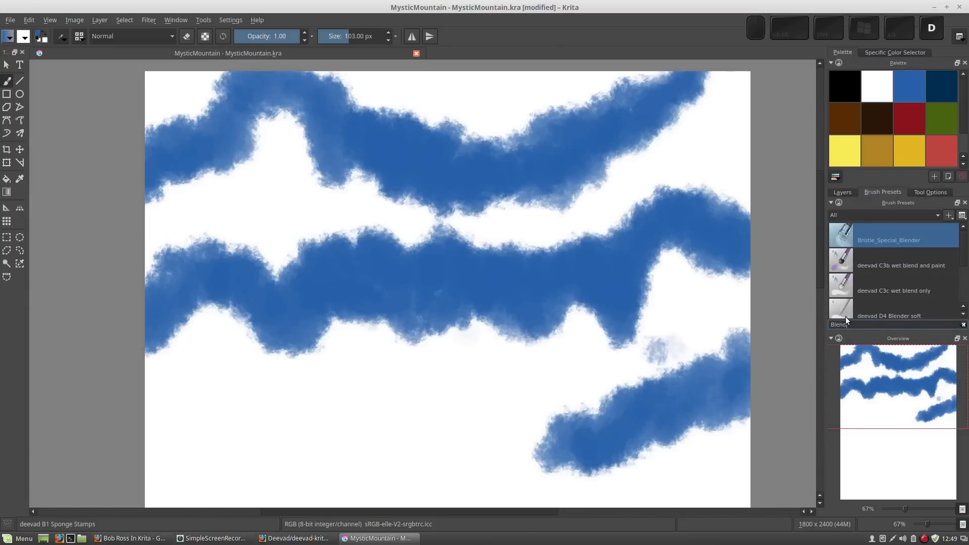
pyautogui.write('er')
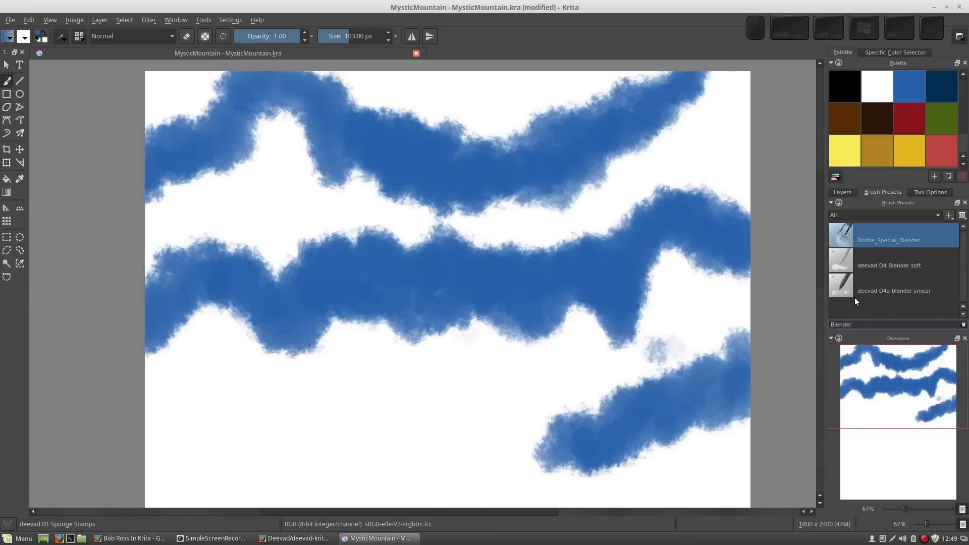
pyautogui.click(878, 262)
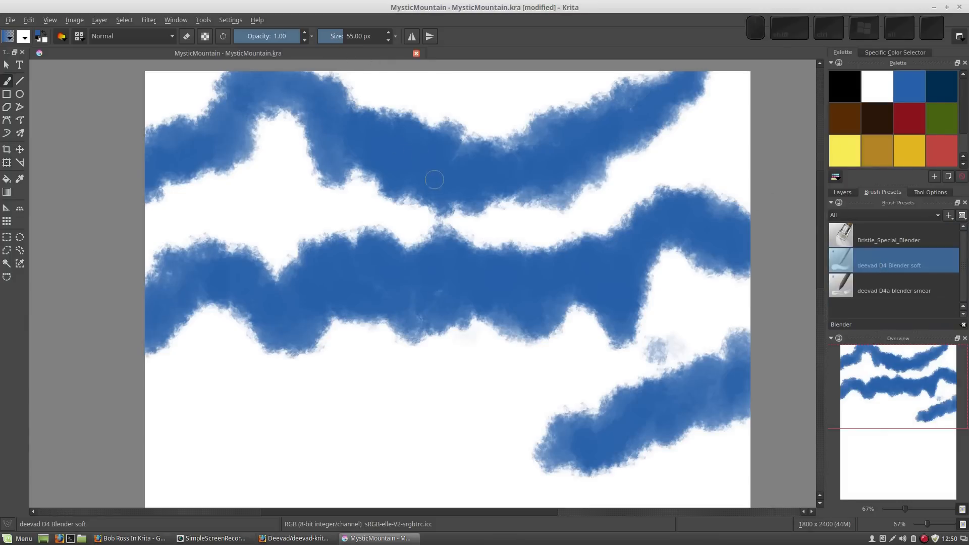
# - Set the blender brush size to 188 px and soften the upper edge of the top cloud band's right end
pyautogui.press(']')
pyautogui.press(']')
pyautogui.press(']')
pyautogui.press(']')
pyautogui.press(']')
pyautogui.press(']')
pyautogui.press(']')
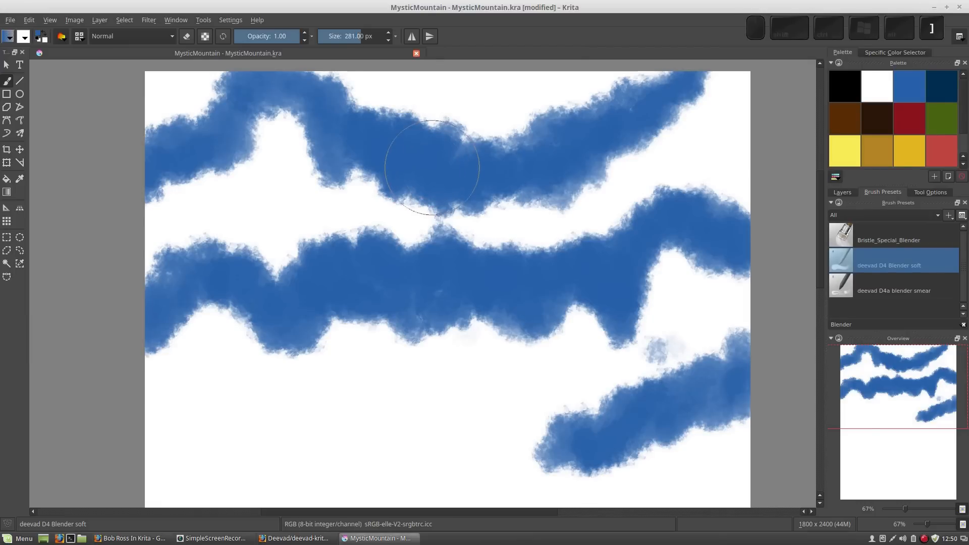
pyautogui.press('[')
pyautogui.press(']')
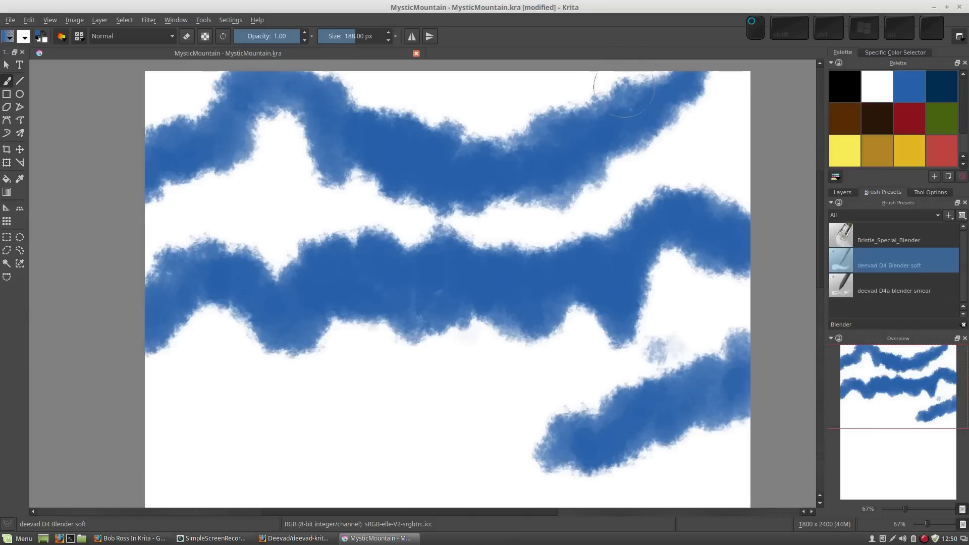
pyautogui.moveTo(624, 86)
pyautogui.mouseDown()
pyautogui.moveTo(619, 59)
pyautogui.moveTo(649, 88)
pyautogui.moveTo(664, 60)
pyautogui.moveTo(672, 64)
pyautogui.moveTo(638, 57)
pyautogui.moveTo(667, 86)
pyautogui.moveTo(651, 90)
pyautogui.moveTo(603, 57)
pyautogui.moveTo(631, 109)
pyautogui.moveTo(627, 81)
pyautogui.moveTo(644, 33)
pyautogui.moveTo(676, 81)
pyautogui.moveTo(661, 61)
pyautogui.moveTo(682, 73)
pyautogui.moveTo(645, 78)
pyautogui.moveTo(590, 52)
pyautogui.moveTo(626, 121)
pyautogui.moveTo(622, 100)
pyautogui.mouseUp()
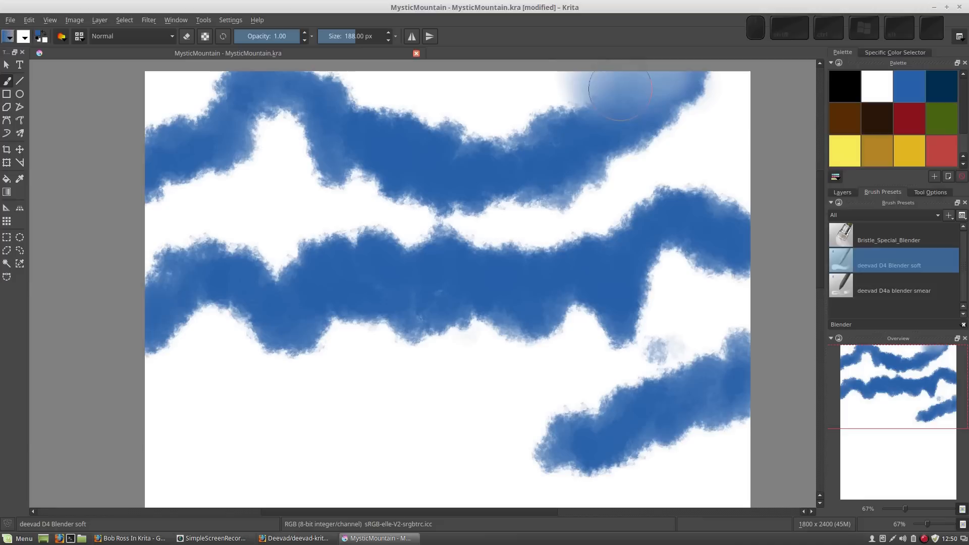
pyautogui.moveTo(563, 130)
pyautogui.mouseDown()
pyautogui.moveTo(523, 121)
pyautogui.moveTo(516, 140)
pyautogui.mouseUp()
pyautogui.moveTo(500, 132); pyautogui.dragTo(498, 129)
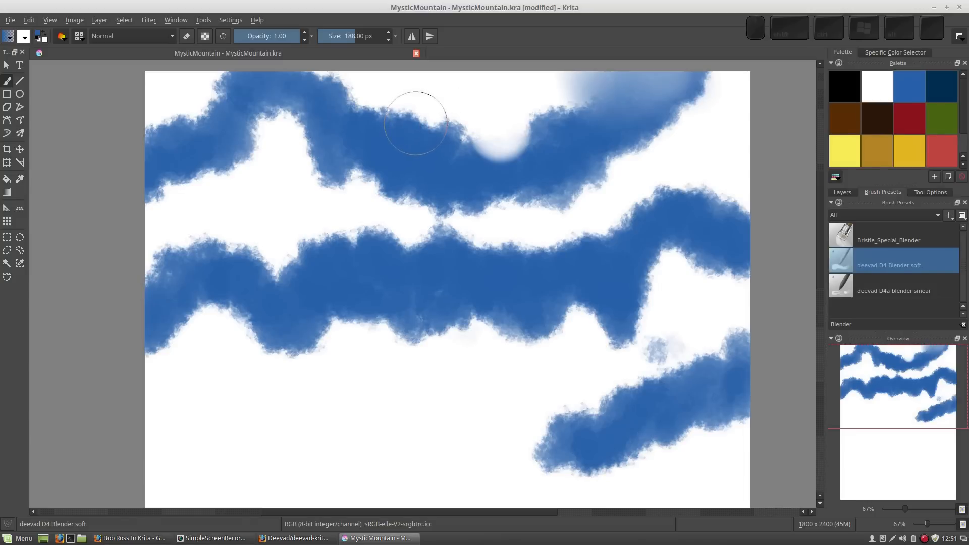
pyautogui.moveTo(415, 123); pyautogui.dragTo(433, 119)
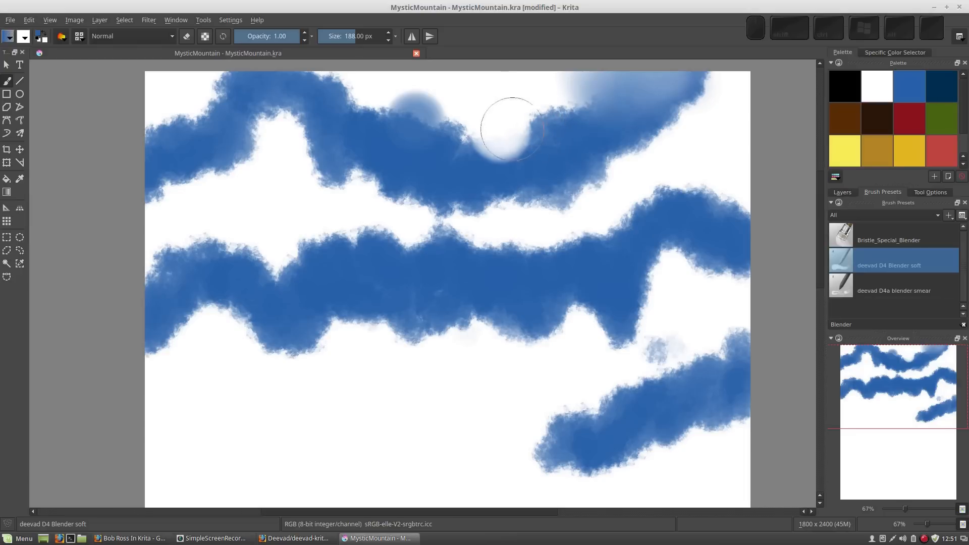
pyautogui.hotkey('ctrl', 'z')
pyautogui.hotkey('ctrl', 'z')
pyautogui.hotkey('ctrl', 'z')
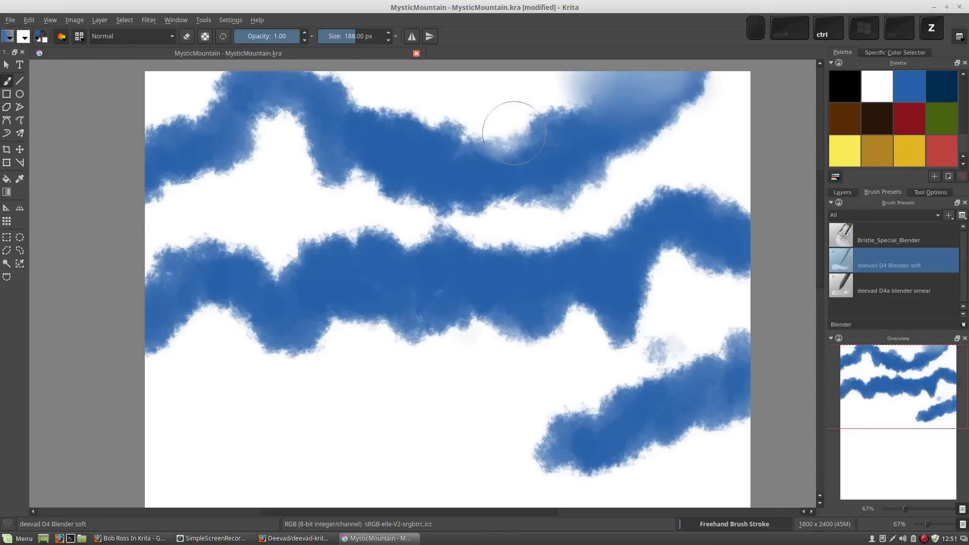
# - Blend the rest of the top cloud band's upper edge into the white up to the canvas's left edge
pyautogui.moveTo(555, 83)
pyautogui.mouseDown()
pyautogui.moveTo(585, 119)
pyautogui.moveTo(546, 74)
pyautogui.moveTo(528, 73)
pyautogui.moveTo(541, 152)
pyautogui.moveTo(523, 132)
pyautogui.moveTo(522, 89)
pyautogui.mouseUp()
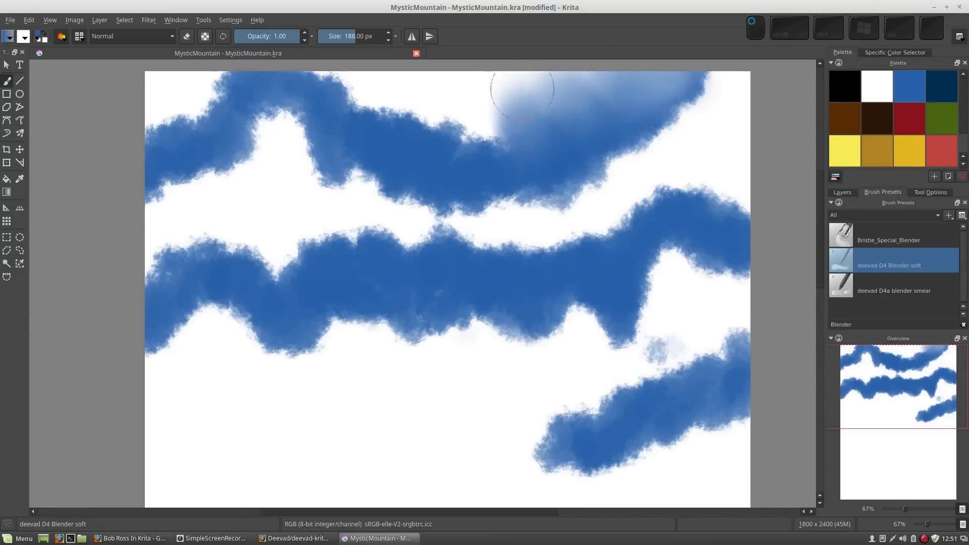
pyautogui.moveTo(499, 178)
pyautogui.mouseDown()
pyautogui.moveTo(488, 61)
pyautogui.moveTo(450, 160)
pyautogui.moveTo(468, 85)
pyautogui.moveTo(446, 139)
pyautogui.moveTo(441, 112)
pyautogui.moveTo(458, 154)
pyautogui.moveTo(476, 162)
pyautogui.moveTo(499, 60)
pyautogui.moveTo(421, 158)
pyautogui.moveTo(428, 57)
pyautogui.moveTo(401, 150)
pyautogui.moveTo(403, 129)
pyautogui.mouseUp()
pyautogui.moveTo(455, 76)
pyautogui.mouseDown()
pyautogui.moveTo(363, 93)
pyautogui.moveTo(344, 132)
pyautogui.moveTo(339, 76)
pyautogui.moveTo(397, 89)
pyautogui.moveTo(388, 91)
pyautogui.mouseUp()
pyautogui.moveTo(197, 68)
pyautogui.mouseDown()
pyautogui.moveTo(224, 79)
pyautogui.moveTo(240, 66)
pyautogui.moveTo(246, 75)
pyautogui.moveTo(201, 86)
pyautogui.moveTo(173, 154)
pyautogui.moveTo(157, 157)
pyautogui.moveTo(151, 93)
pyautogui.moveTo(142, 102)
pyautogui.moveTo(146, 156)
pyautogui.moveTo(175, 101)
pyautogui.mouseUp()
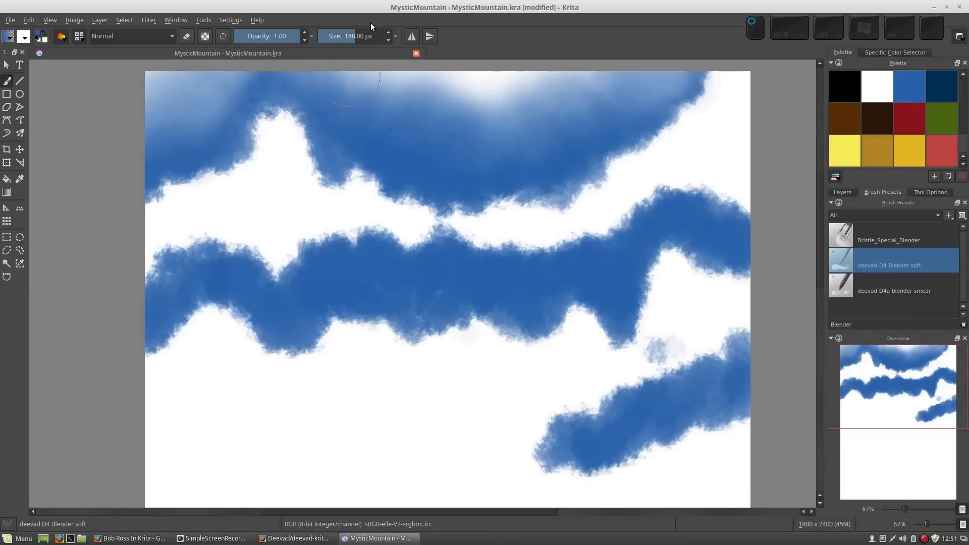
# - Blend the middle cloud band's upper edge upward into the white across the full canvas width
pyautogui.moveTo(744, 203); pyautogui.dragTo(752, 156)
pyautogui.moveTo(728, 237)
pyautogui.mouseDown()
pyautogui.moveTo(743, 199)
pyautogui.moveTo(740, 236)
pyautogui.moveTo(704, 191)
pyautogui.moveTo(704, 171)
pyautogui.moveTo(703, 212)
pyautogui.moveTo(710, 186)
pyautogui.moveTo(690, 206)
pyautogui.moveTo(703, 211)
pyautogui.moveTo(698, 218)
pyautogui.moveTo(711, 172)
pyautogui.moveTo(705, 131)
pyautogui.moveTo(677, 204)
pyautogui.moveTo(663, 202)
pyautogui.moveTo(666, 163)
pyautogui.moveTo(634, 222)
pyautogui.mouseUp()
pyautogui.moveTo(680, 191)
pyautogui.mouseDown()
pyautogui.moveTo(615, 253)
pyautogui.moveTo(607, 205)
pyautogui.moveTo(569, 220)
pyautogui.moveTo(590, 285)
pyautogui.moveTo(563, 224)
pyautogui.moveTo(532, 271)
pyautogui.moveTo(520, 218)
pyautogui.moveTo(534, 235)
pyautogui.moveTo(574, 240)
pyautogui.moveTo(546, 247)
pyautogui.moveTo(529, 273)
pyautogui.moveTo(490, 230)
pyautogui.moveTo(497, 249)
pyautogui.moveTo(528, 257)
pyautogui.moveTo(507, 216)
pyautogui.moveTo(444, 247)
pyautogui.moveTo(460, 196)
pyautogui.moveTo(483, 227)
pyautogui.moveTo(421, 261)
pyautogui.moveTo(406, 236)
pyautogui.mouseUp()
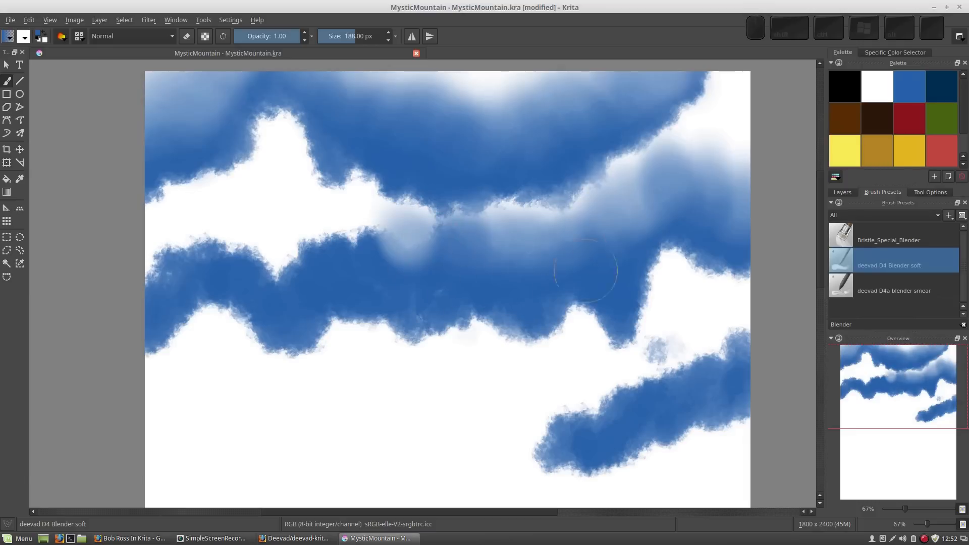
pyautogui.moveTo(437, 265)
pyautogui.mouseDown()
pyautogui.moveTo(412, 230)
pyautogui.moveTo(397, 290)
pyautogui.moveTo(362, 190)
pyautogui.moveTo(375, 293)
pyautogui.moveTo(383, 205)
pyautogui.moveTo(402, 195)
pyautogui.mouseUp()
pyautogui.moveTo(362, 270)
pyautogui.mouseDown()
pyautogui.moveTo(385, 269)
pyautogui.moveTo(374, 227)
pyautogui.moveTo(326, 172)
pyautogui.mouseUp()
pyautogui.moveTo(338, 308)
pyautogui.mouseDown()
pyautogui.moveTo(308, 228)
pyautogui.moveTo(266, 188)
pyautogui.moveTo(272, 252)
pyautogui.moveTo(259, 194)
pyautogui.moveTo(240, 217)
pyautogui.moveTo(288, 199)
pyautogui.moveTo(283, 177)
pyautogui.moveTo(337, 234)
pyautogui.moveTo(281, 184)
pyautogui.moveTo(238, 257)
pyautogui.moveTo(206, 217)
pyautogui.moveTo(325, 206)
pyautogui.moveTo(373, 222)
pyautogui.moveTo(372, 190)
pyautogui.moveTo(436, 189)
pyautogui.moveTo(485, 247)
pyautogui.moveTo(525, 252)
pyautogui.moveTo(555, 228)
pyautogui.moveTo(590, 259)
pyautogui.moveTo(619, 190)
pyautogui.moveTo(672, 136)
pyautogui.moveTo(688, 165)
pyautogui.moveTo(680, 234)
pyautogui.moveTo(706, 122)
pyautogui.moveTo(727, 192)
pyautogui.mouseUp()
pyautogui.moveTo(202, 275)
pyautogui.mouseDown()
pyautogui.moveTo(157, 307)
pyautogui.moveTo(157, 253)
pyautogui.moveTo(142, 226)
pyautogui.moveTo(155, 276)
pyautogui.moveTo(173, 268)
pyautogui.moveTo(199, 195)
pyautogui.moveTo(238, 217)
pyautogui.mouseUp()
# - Blend the upper edge of the lower-right cloud band into the white above it
pyautogui.moveTo(741, 289)
pyautogui.mouseDown()
pyautogui.moveTo(727, 330)
pyautogui.moveTo(686, 353)
pyautogui.moveTo(695, 354)
pyautogui.moveTo(679, 348)
pyautogui.moveTo(656, 310)
pyautogui.moveTo(660, 410)
pyautogui.moveTo(667, 348)
pyautogui.moveTo(721, 316)
pyautogui.moveTo(588, 381)
pyautogui.moveTo(629, 391)
pyautogui.moveTo(624, 376)
pyautogui.moveTo(560, 429)
pyautogui.moveTo(584, 378)
pyautogui.moveTo(623, 342)
pyautogui.moveTo(651, 349)
pyautogui.mouseUp()
pyautogui.moveTo(472, 101)
pyautogui.mouseDown()
pyautogui.moveTo(506, 122)
pyautogui.moveTo(440, 129)
pyautogui.moveTo(455, 103)
pyautogui.mouseUp()
pyautogui.hotkey('ctrl', 'z')
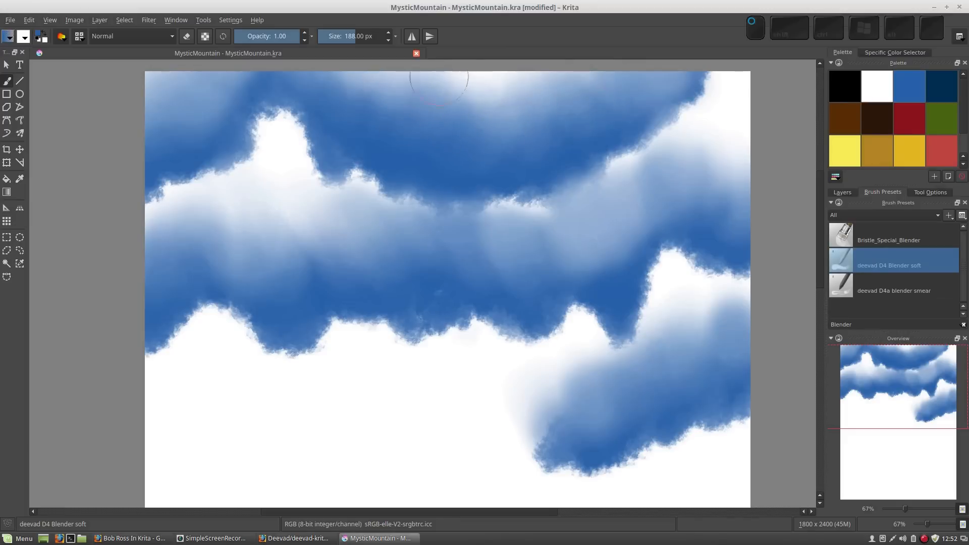
# - Smooth the soft upper area of the middle cloud band further, from the left edge to the right side
pyautogui.moveTo(140, 107); pyautogui.dragTo(217, 222)
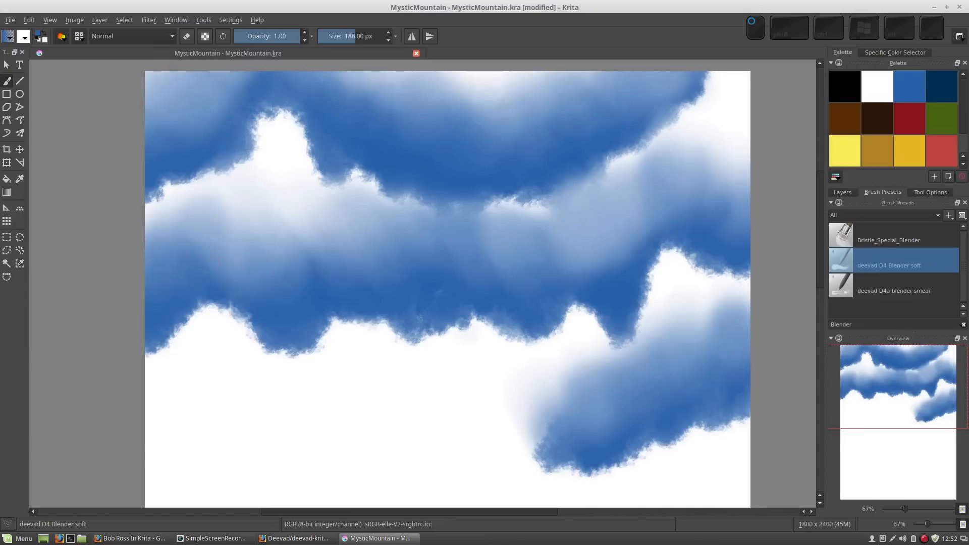
pyautogui.moveTo(304, 234)
pyautogui.mouseDown()
pyautogui.moveTo(487, 222)
pyautogui.moveTo(543, 231)
pyautogui.mouseUp()
pyautogui.moveTo(584, 205)
pyautogui.mouseDown()
pyautogui.moveTo(622, 206)
pyautogui.moveTo(648, 168)
pyautogui.moveTo(685, 150)
pyautogui.moveTo(705, 97)
pyautogui.moveTo(738, 118)
pyautogui.moveTo(748, 226)
pyautogui.moveTo(706, 142)
pyautogui.moveTo(670, 220)
pyautogui.mouseUp()
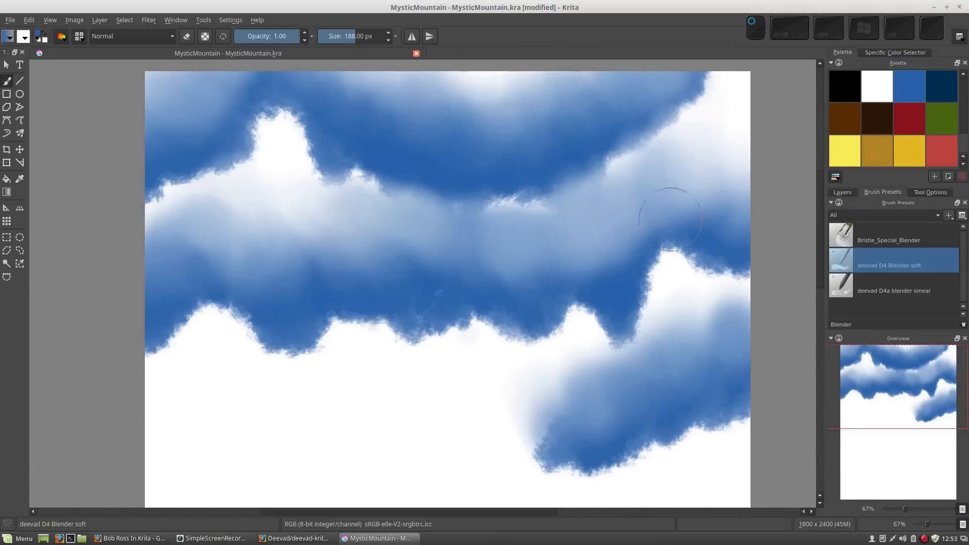
# - Lighten and smooth the upper area of the lower-right cloud band with further blending strokes
pyautogui.moveTo(677, 282)
pyautogui.mouseDown()
pyautogui.moveTo(728, 333)
pyautogui.moveTo(736, 303)
pyautogui.moveTo(713, 287)
pyautogui.moveTo(728, 286)
pyautogui.mouseUp()
pyautogui.moveTo(702, 333)
pyautogui.mouseDown()
pyautogui.moveTo(656, 320)
pyautogui.moveTo(626, 353)
pyautogui.moveTo(587, 356)
pyautogui.moveTo(541, 400)
pyautogui.moveTo(584, 404)
pyautogui.mouseUp()
pyautogui.moveTo(612, 332)
pyautogui.mouseDown()
pyautogui.moveTo(606, 352)
pyautogui.moveTo(583, 354)
pyautogui.mouseUp()
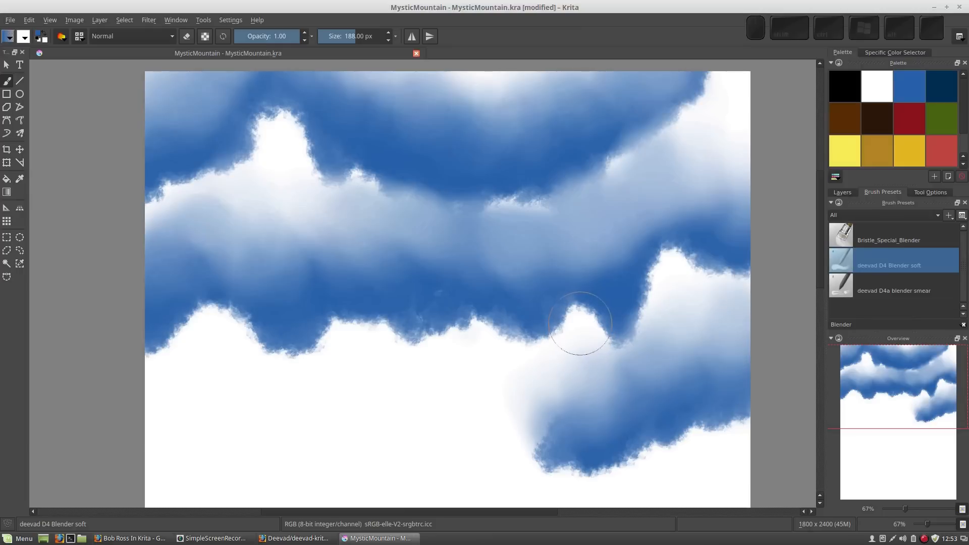
pyautogui.moveTo(579, 323); pyautogui.dragTo(581, 290)
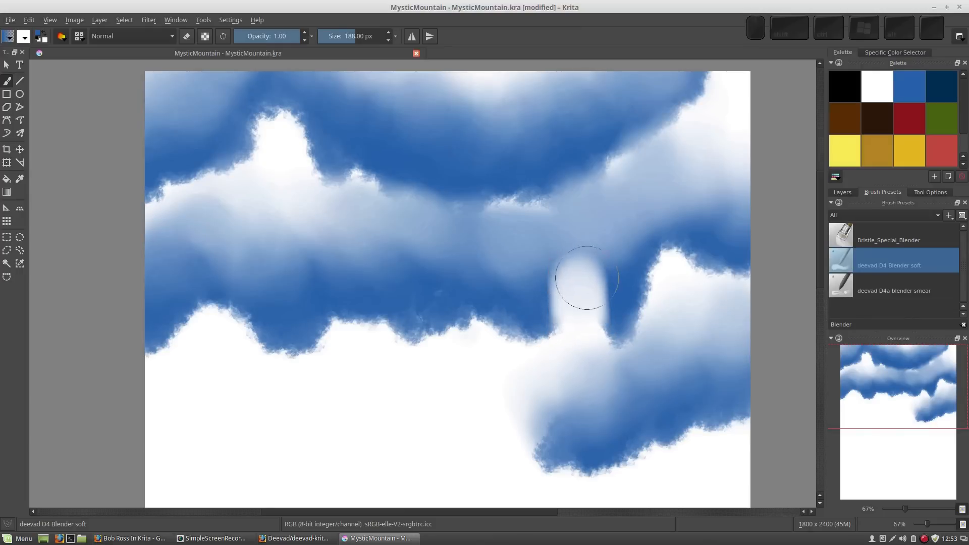
pyautogui.hotkey('ctrl', 'z')
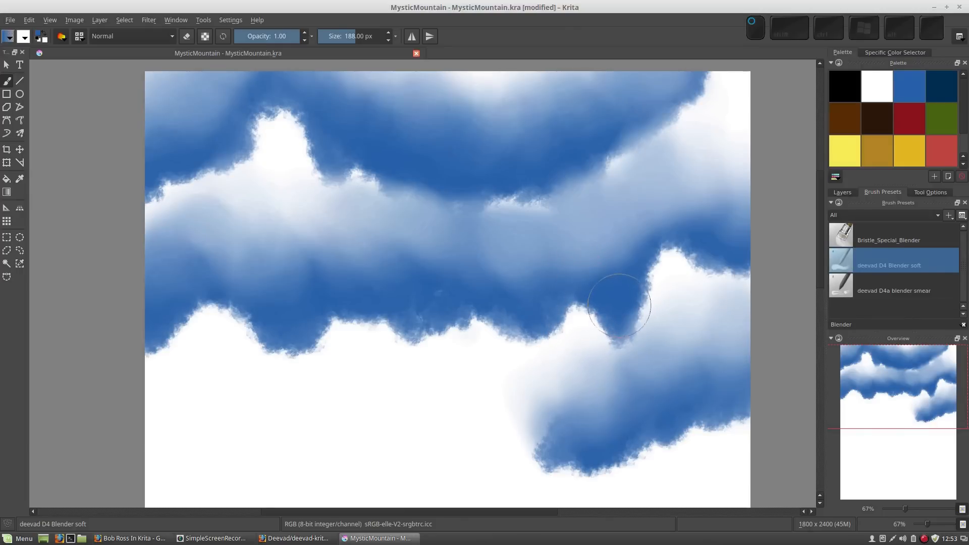
pyautogui.moveTo(619, 305); pyautogui.dragTo(631, 337)
pyautogui.hotkey('ctrl', 'z')
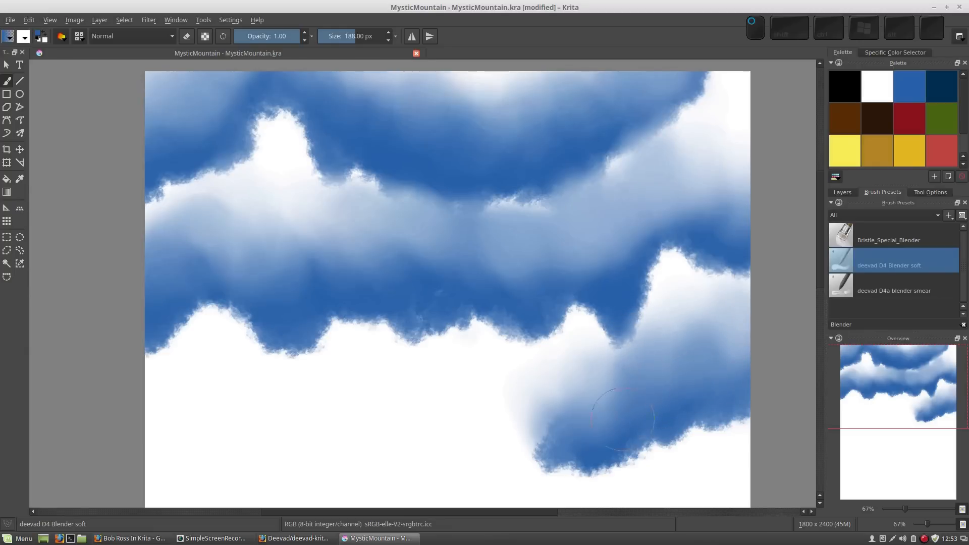
# - Soften the left end of the lower-right cloud band into the white and smooth the left half of the middle band
pyautogui.moveTo(572, 445)
pyautogui.mouseDown()
pyautogui.moveTo(524, 402)
pyautogui.moveTo(526, 444)
pyautogui.moveTo(513, 448)
pyautogui.moveTo(538, 420)
pyautogui.moveTo(585, 419)
pyautogui.mouseUp()
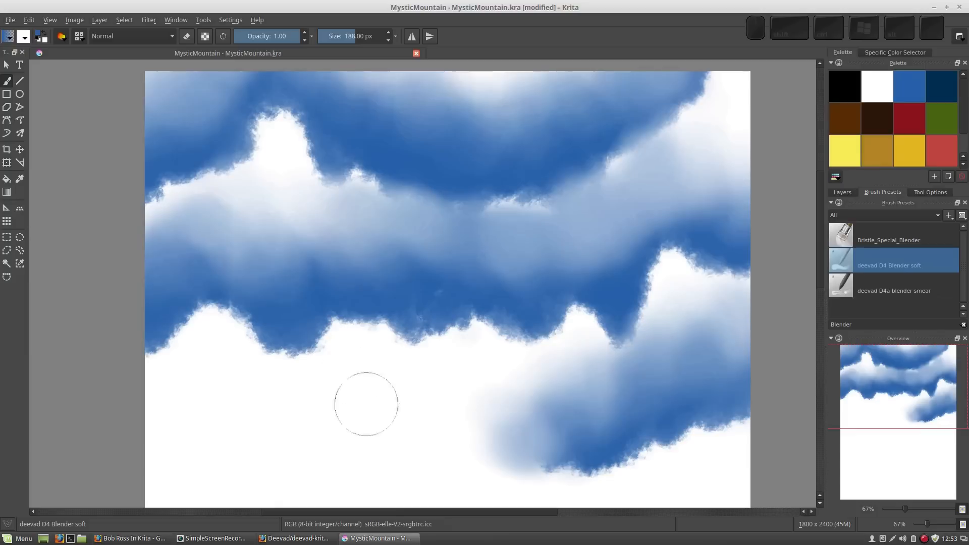
pyautogui.moveTo(490, 251)
pyautogui.mouseDown()
pyautogui.moveTo(394, 221)
pyautogui.moveTo(390, 243)
pyautogui.moveTo(374, 243)
pyautogui.moveTo(327, 289)
pyautogui.moveTo(296, 265)
pyautogui.moveTo(314, 288)
pyautogui.moveTo(336, 267)
pyautogui.moveTo(342, 199)
pyautogui.moveTo(388, 234)
pyautogui.moveTo(411, 222)
pyautogui.moveTo(445, 241)
pyautogui.moveTo(177, 291)
pyautogui.moveTo(252, 241)
pyautogui.moveTo(296, 278)
pyautogui.moveTo(277, 226)
pyautogui.moveTo(223, 255)
pyautogui.mouseUp()
pyautogui.moveTo(235, 174)
pyautogui.mouseDown()
pyautogui.moveTo(218, 237)
pyautogui.moveTo(197, 215)
pyautogui.moveTo(198, 253)
pyautogui.moveTo(289, 247)
pyautogui.mouseUp()
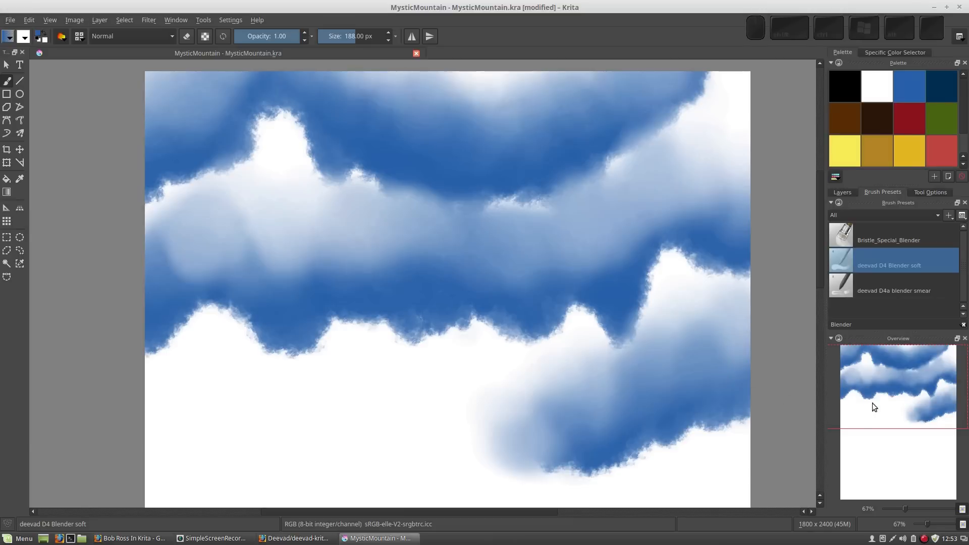
pyautogui.click(853, 375)
pyautogui.moveTo(185, 224)
pyautogui.mouseDown()
pyautogui.moveTo(234, 189)
pyautogui.moveTo(235, 246)
pyautogui.moveTo(232, 175)
pyautogui.moveTo(205, 225)
pyautogui.moveTo(195, 203)
pyautogui.moveTo(165, 189)
pyautogui.moveTo(158, 237)
pyautogui.moveTo(135, 217)
pyautogui.mouseUp()
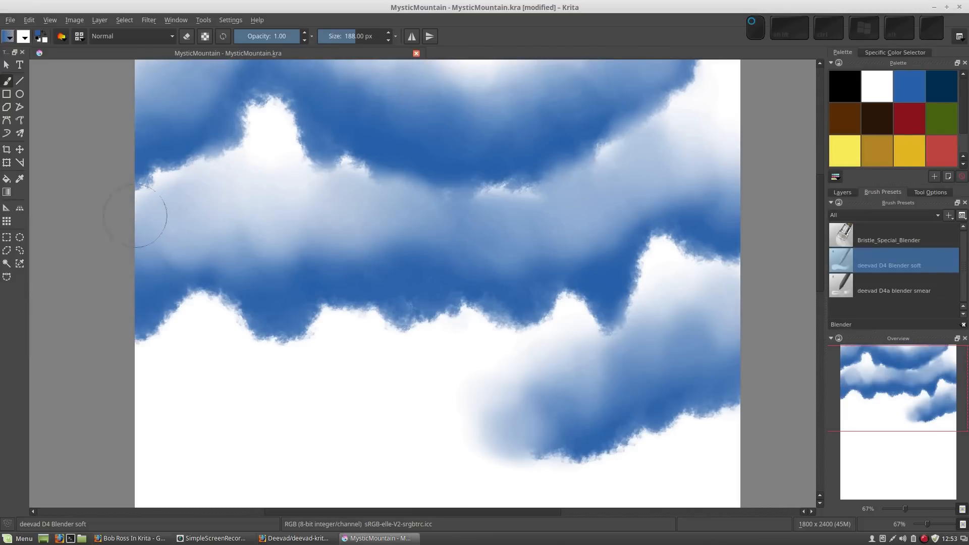
pyautogui.moveTo(226, 212); pyautogui.dragTo(266, 241)
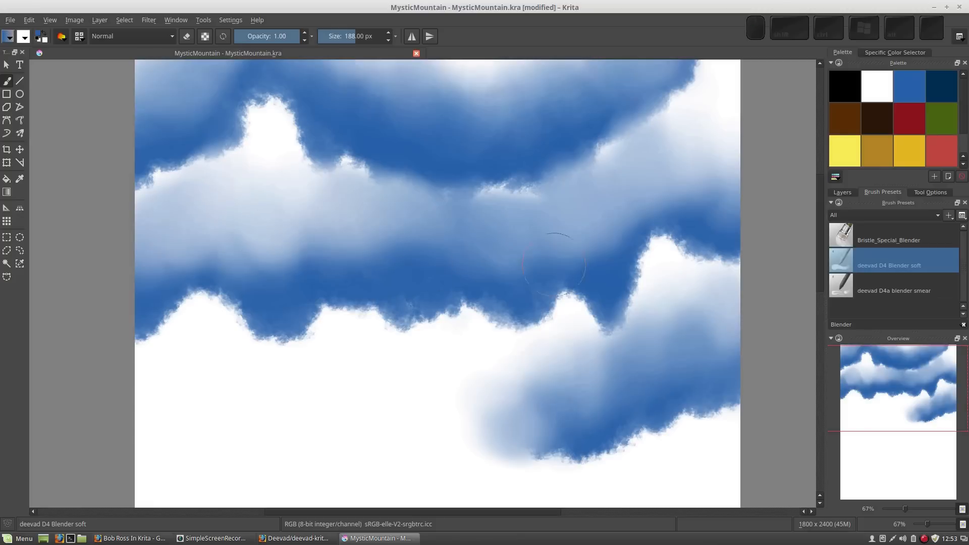
# - Blend the blue at the right end of the middle cloud band upward into the white and touch up the lower-right band
pyautogui.moveTo(714, 184)
pyautogui.mouseDown()
pyautogui.moveTo(724, 141)
pyautogui.moveTo(688, 173)
pyautogui.moveTo(739, 103)
pyautogui.mouseUp()
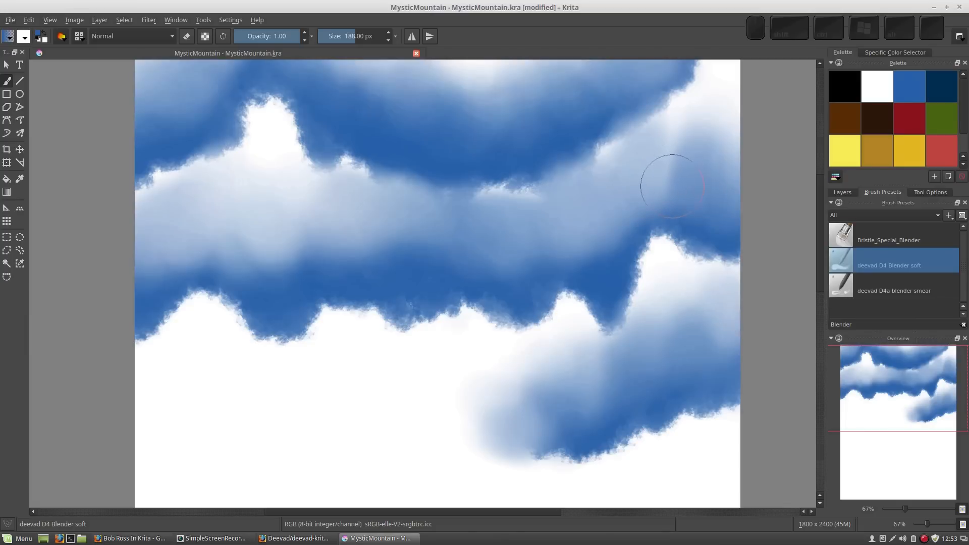
pyautogui.moveTo(670, 180); pyautogui.dragTo(714, 156)
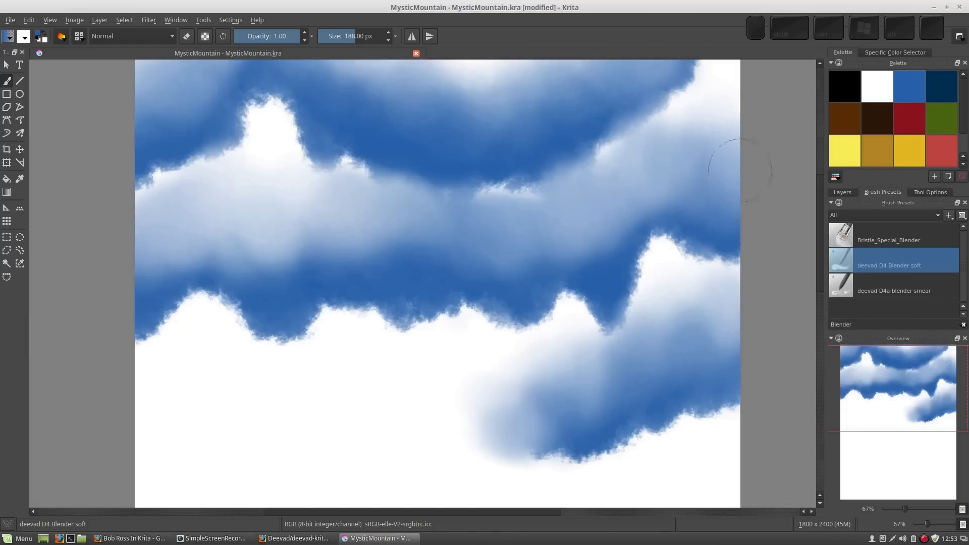
pyautogui.moveTo(605, 403); pyautogui.dragTo(568, 400)
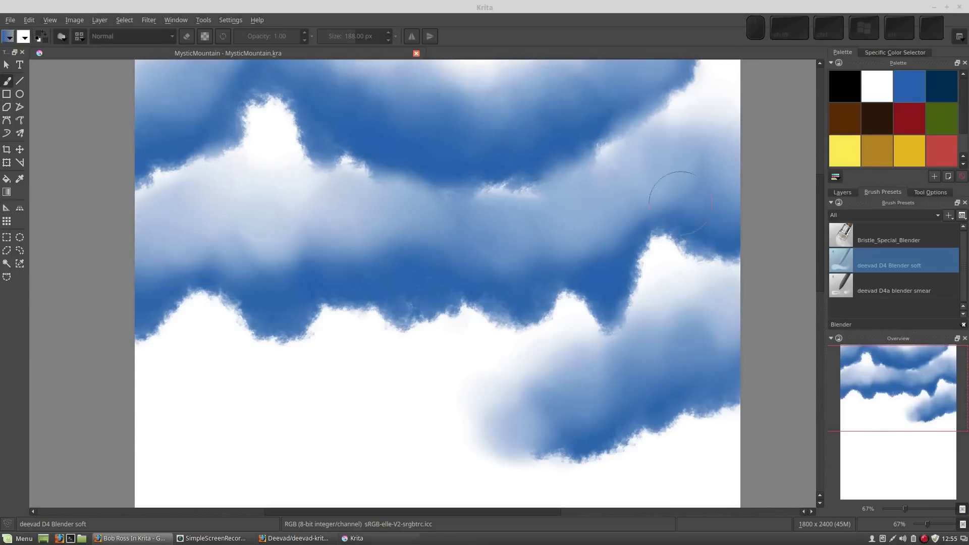
# - Filter the brush presets by "sponge", choose deevad B1 Sponge Stamps, and reduce the brush size to 118 px
pyautogui.click(859, 324)
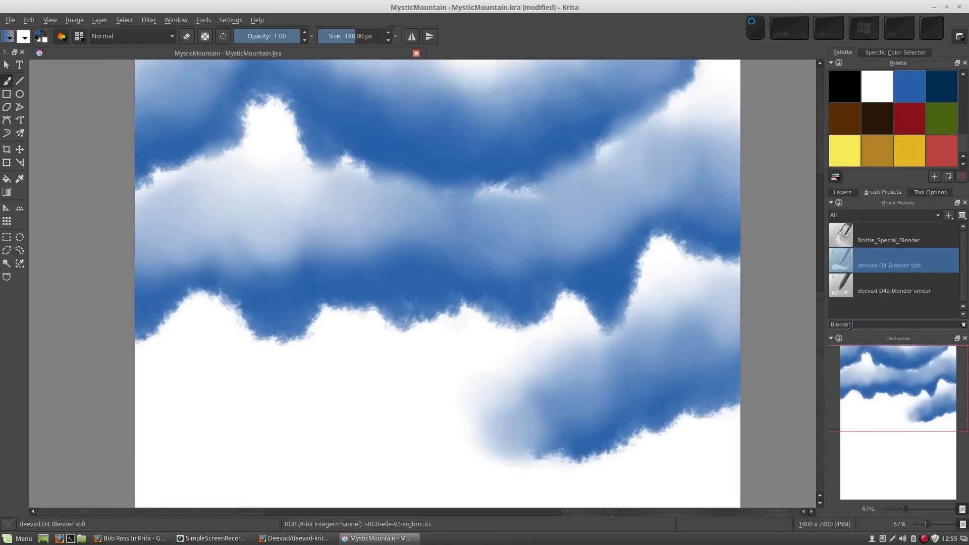
pyautogui.write('spong')
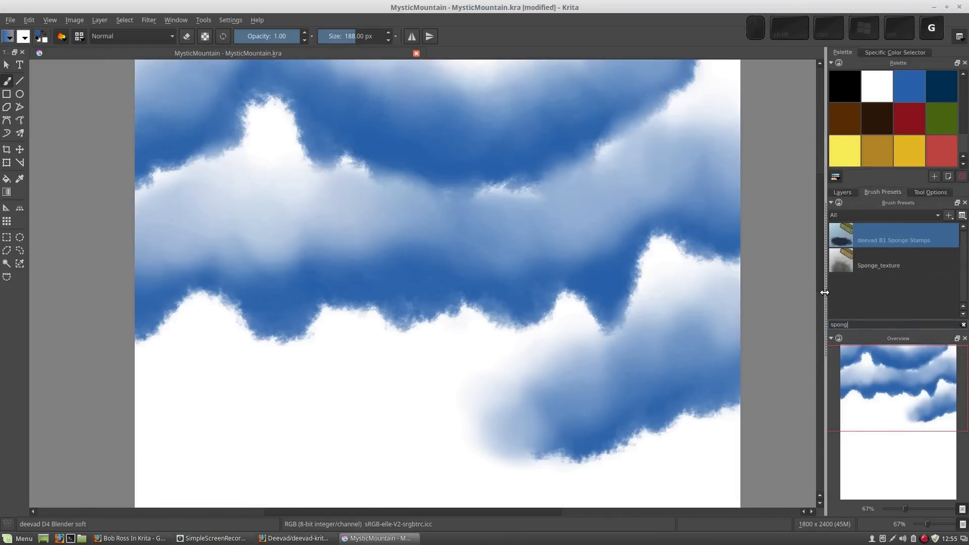
pyautogui.write('e')
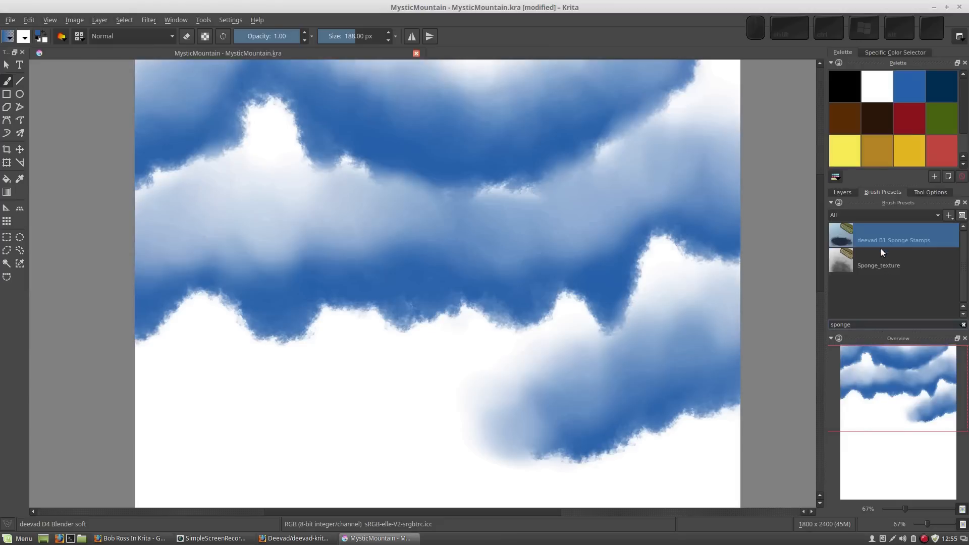
pyautogui.click(880, 235)
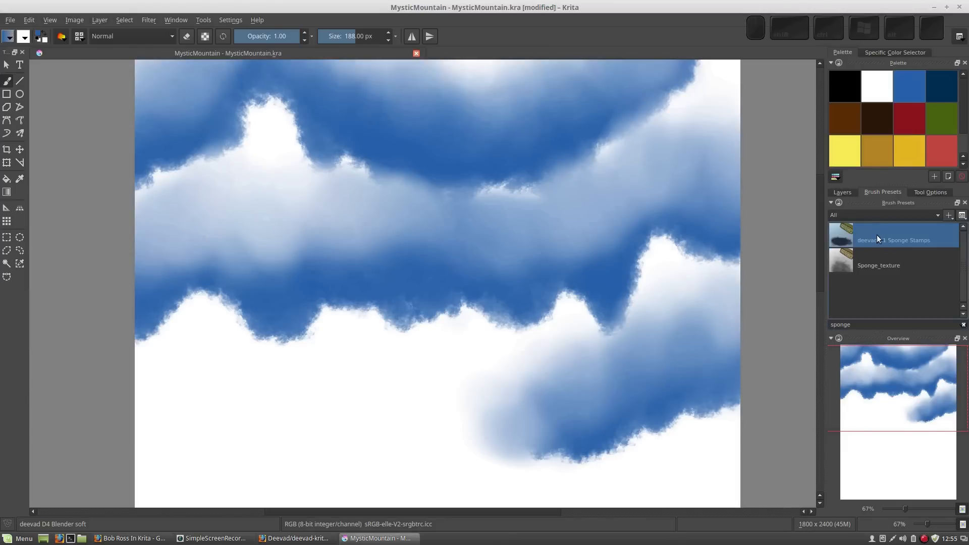
pyautogui.press('[')
pyautogui.press('[')
pyautogui.press('[')
pyautogui.press('[')
pyautogui.press('[')
pyautogui.press('[')
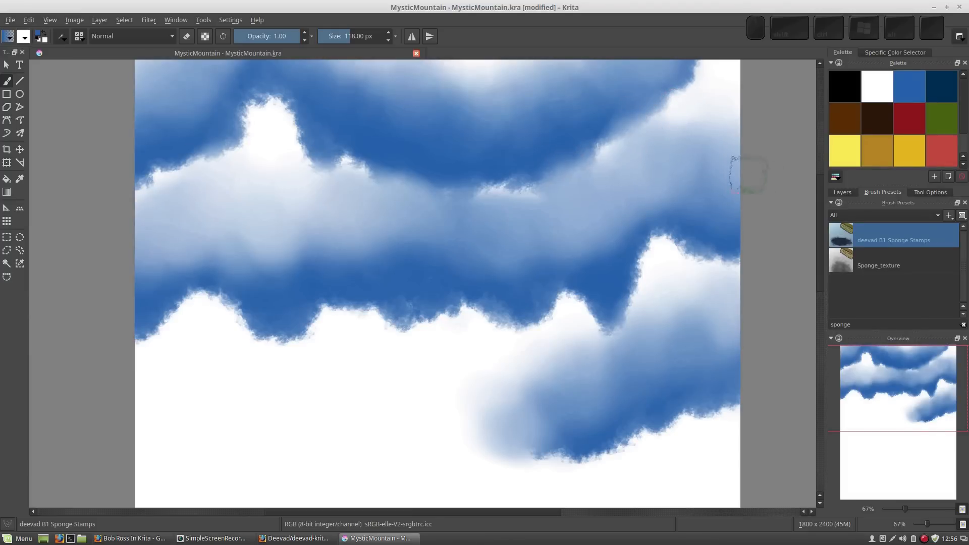
# - On the Clouds layer, sponge-erase a curved strip below the top cloud band's lower edge, from the right side to the tall white peak
pyautogui.click(842, 192)
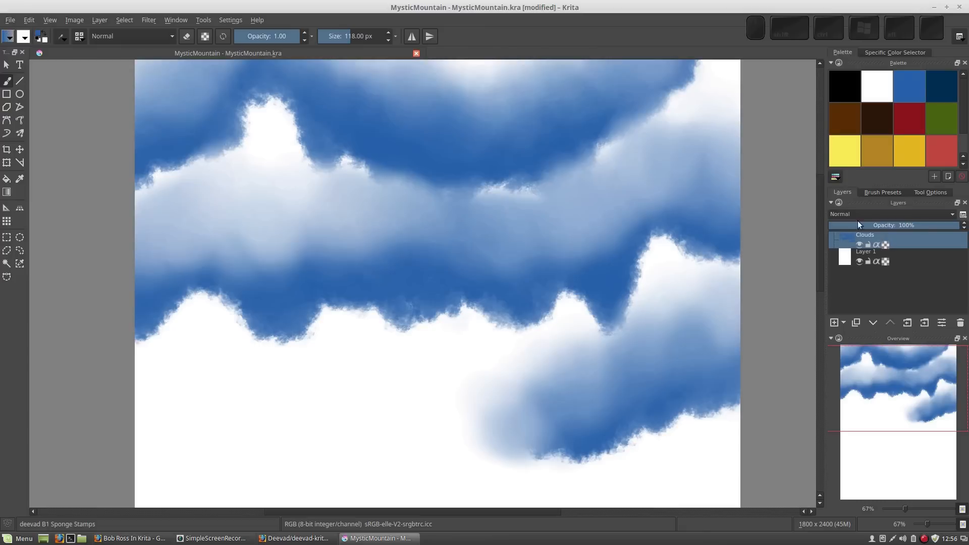
pyautogui.click(874, 192)
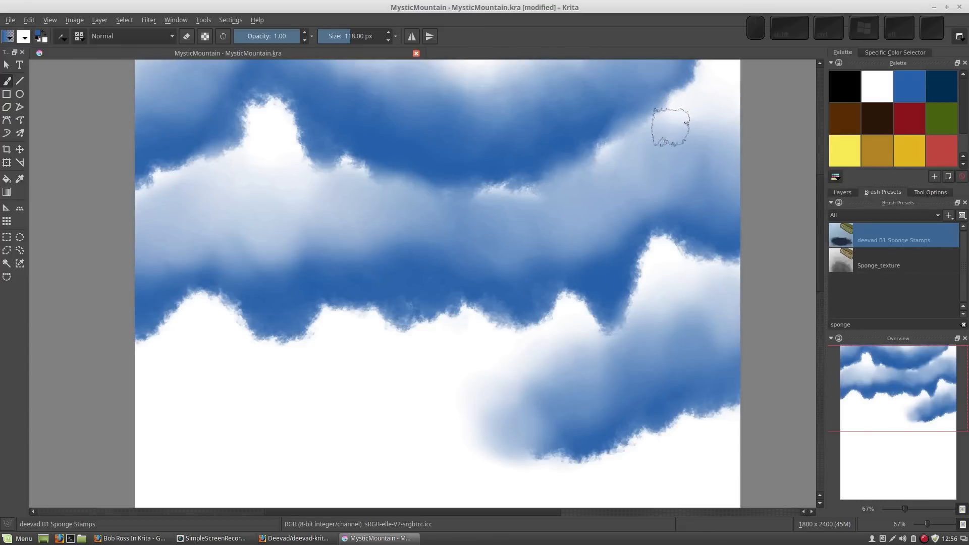
pyautogui.press('e')
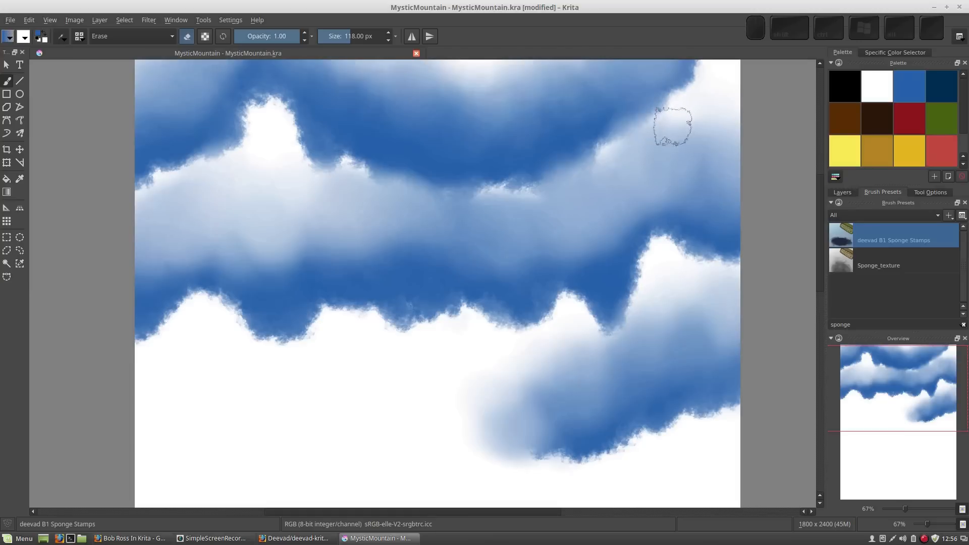
pyautogui.moveTo(651, 142)
pyautogui.mouseDown()
pyautogui.moveTo(669, 117)
pyautogui.moveTo(605, 160)
pyautogui.moveTo(670, 105)
pyautogui.moveTo(667, 132)
pyautogui.moveTo(575, 169)
pyautogui.moveTo(617, 163)
pyautogui.moveTo(602, 161)
pyautogui.moveTo(548, 200)
pyautogui.moveTo(560, 173)
pyautogui.moveTo(549, 199)
pyautogui.moveTo(457, 208)
pyautogui.moveTo(467, 223)
pyautogui.moveTo(412, 193)
pyautogui.moveTo(386, 213)
pyautogui.moveTo(342, 190)
pyautogui.moveTo(366, 184)
pyautogui.moveTo(340, 198)
pyautogui.moveTo(305, 204)
pyautogui.mouseUp()
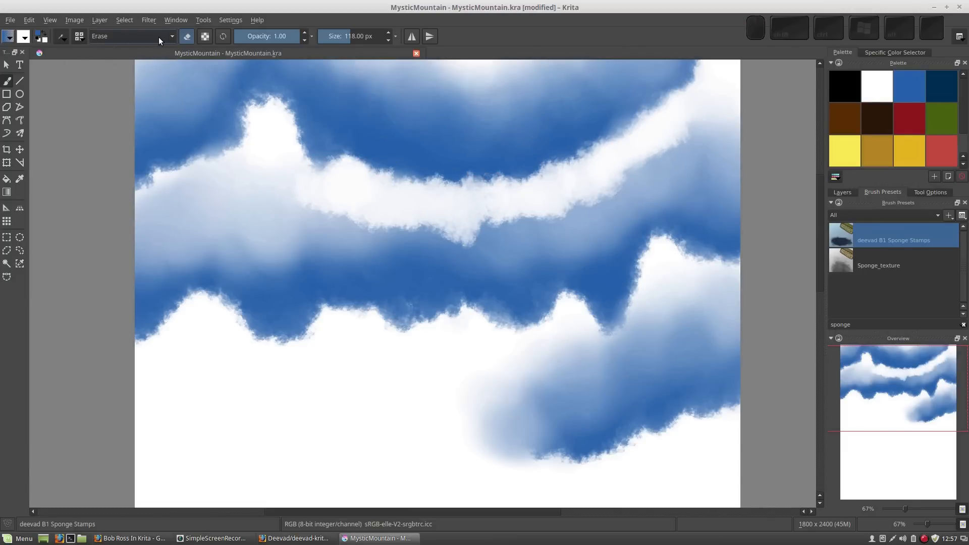
pyautogui.press('e')
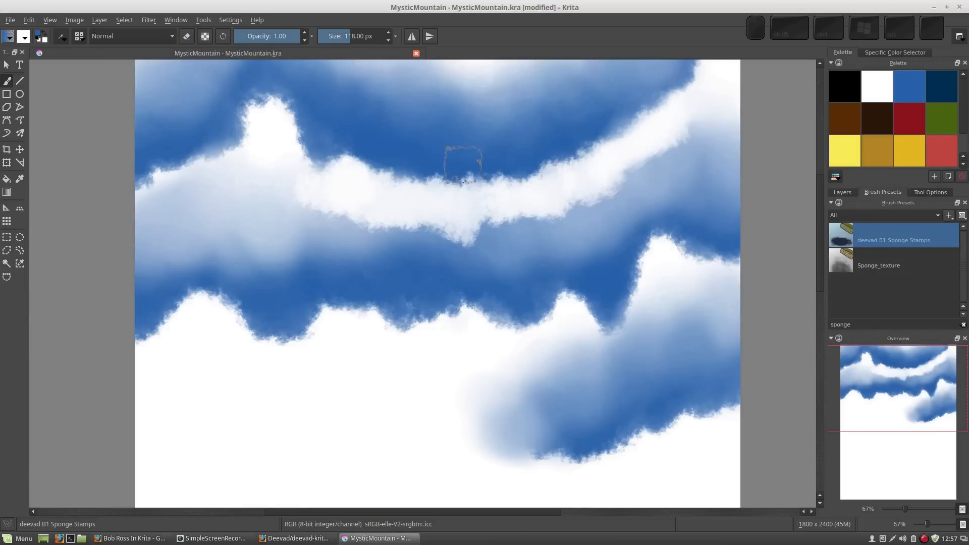
pyautogui.press('e')
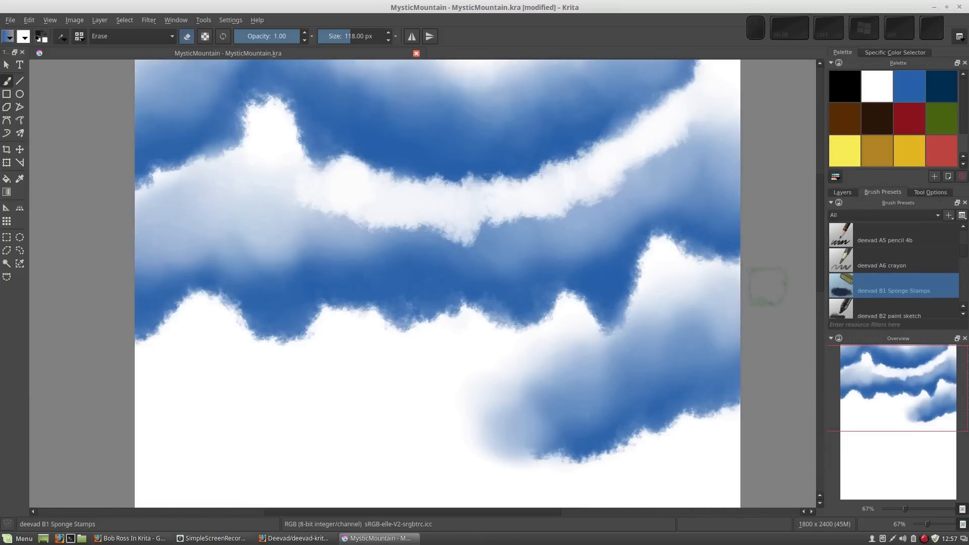
# - Filter the brush presets by "blender" and choose deevad D4 Blender soft
pyautogui.click(841, 324)
pyautogui.write('bl')
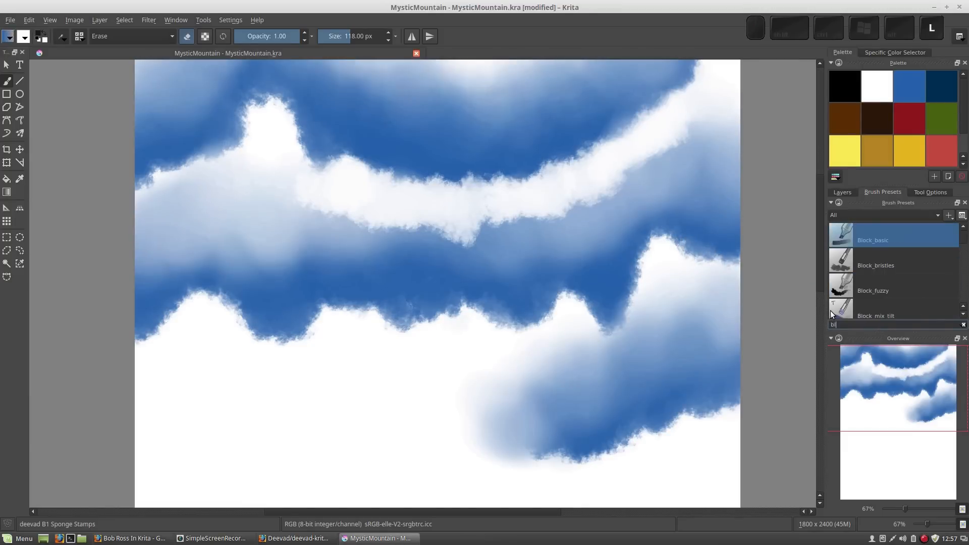
pyautogui.write('ender')
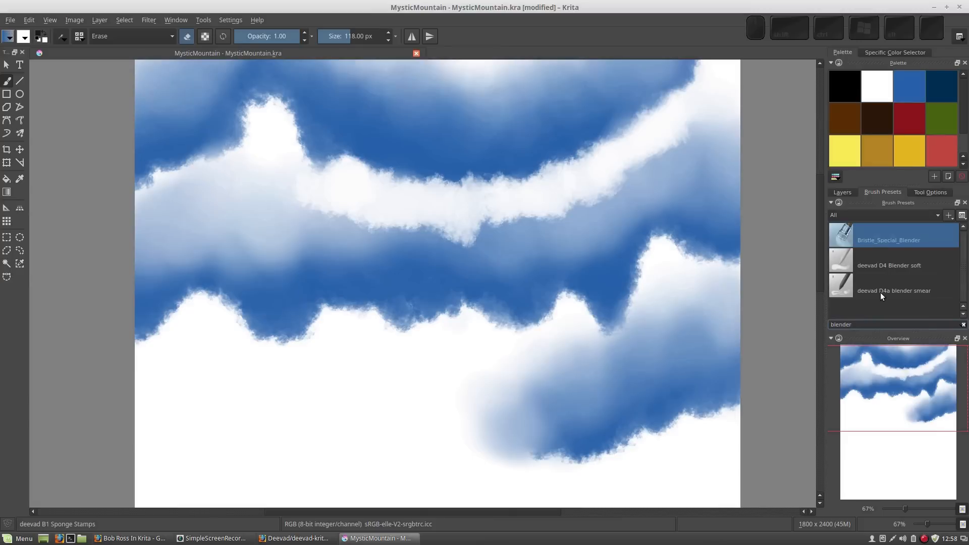
pyautogui.click(871, 261)
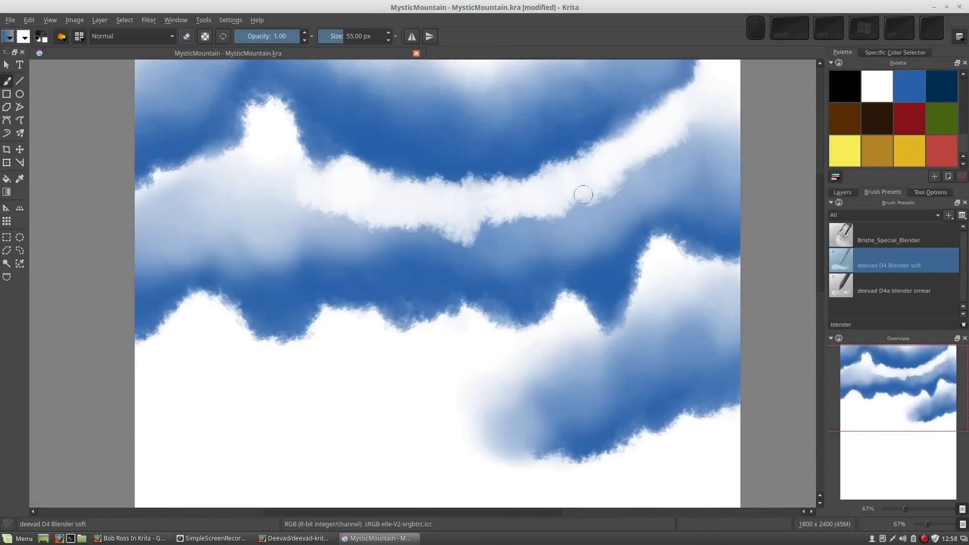
# - With the blender at 215 px, blend the erased strip's underside into the middle cloud band and smooth the right ends of both lower bands
pyautogui.moveTo(589, 199)
pyautogui.mouseDown()
pyautogui.moveTo(589, 190)
pyautogui.moveTo(608, 193)
pyautogui.mouseUp()
pyautogui.moveTo(676, 151)
pyautogui.mouseDown()
pyautogui.moveTo(683, 131)
pyautogui.moveTo(693, 175)
pyautogui.moveTo(659, 155)
pyautogui.moveTo(647, 162)
pyautogui.moveTo(639, 202)
pyautogui.moveTo(621, 225)
pyautogui.moveTo(591, 179)
pyautogui.moveTo(599, 158)
pyautogui.moveTo(601, 243)
pyautogui.moveTo(599, 191)
pyautogui.moveTo(610, 171)
pyautogui.moveTo(555, 222)
pyautogui.moveTo(594, 261)
pyautogui.moveTo(546, 177)
pyautogui.moveTo(560, 238)
pyautogui.moveTo(571, 215)
pyautogui.moveTo(574, 183)
pyautogui.moveTo(538, 196)
pyautogui.moveTo(517, 256)
pyautogui.moveTo(488, 253)
pyautogui.moveTo(469, 224)
pyautogui.moveTo(456, 257)
pyautogui.moveTo(456, 210)
pyautogui.moveTo(438, 258)
pyautogui.moveTo(448, 210)
pyautogui.moveTo(438, 229)
pyautogui.moveTo(449, 254)
pyautogui.moveTo(457, 229)
pyautogui.moveTo(413, 251)
pyautogui.moveTo(400, 191)
pyautogui.moveTo(394, 263)
pyautogui.mouseUp()
pyautogui.moveTo(409, 194)
pyautogui.mouseDown()
pyautogui.moveTo(342, 217)
pyautogui.moveTo(342, 187)
pyautogui.moveTo(314, 240)
pyautogui.moveTo(310, 216)
pyautogui.moveTo(325, 204)
pyautogui.moveTo(384, 222)
pyautogui.mouseUp()
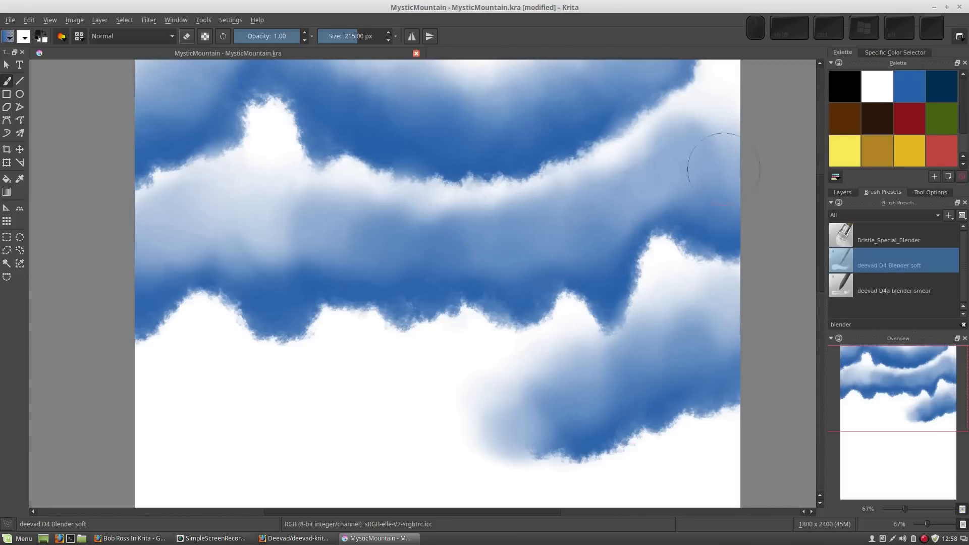
pyautogui.moveTo(727, 220)
pyautogui.mouseDown()
pyautogui.moveTo(731, 96)
pyautogui.moveTo(697, 82)
pyautogui.mouseUp()
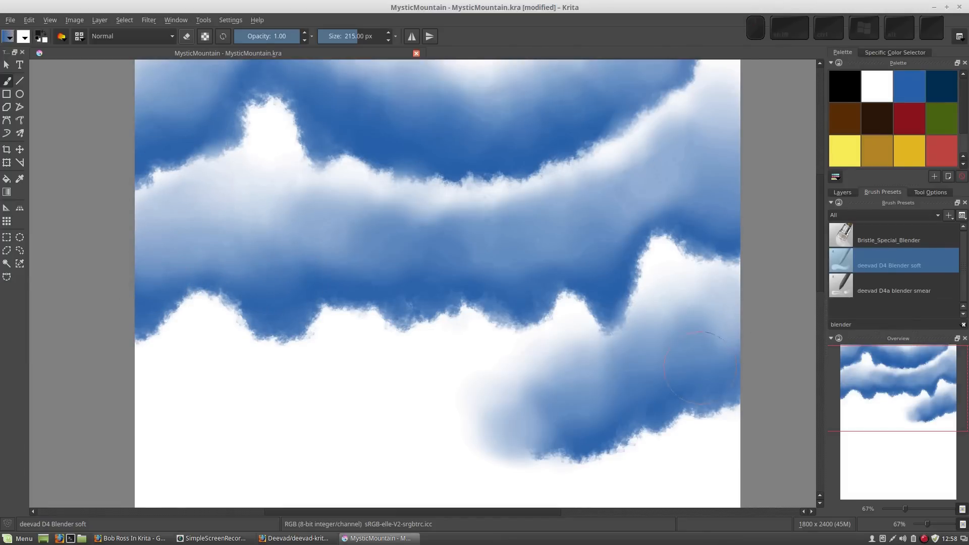
pyautogui.moveTo(752, 323)
pyautogui.mouseDown()
pyautogui.moveTo(734, 288)
pyautogui.moveTo(690, 320)
pyautogui.mouseUp()
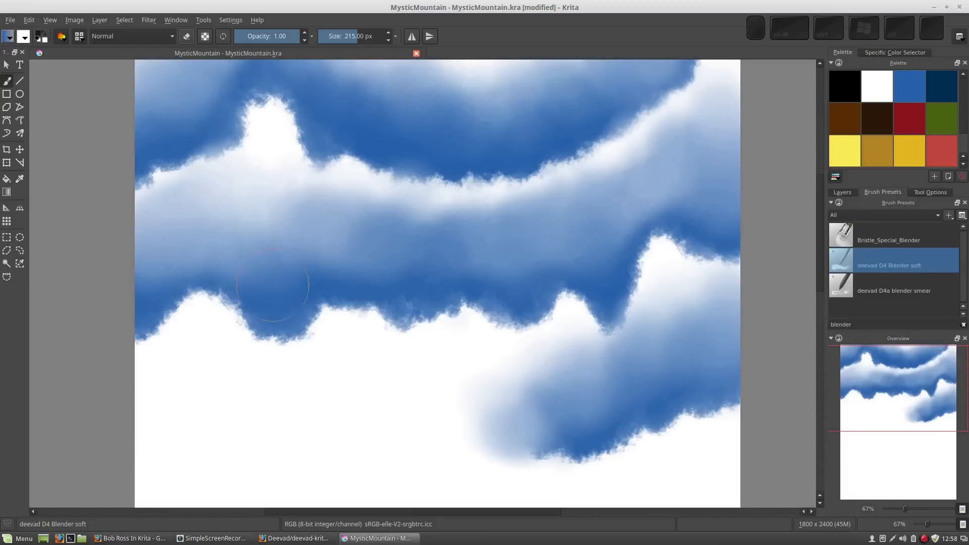